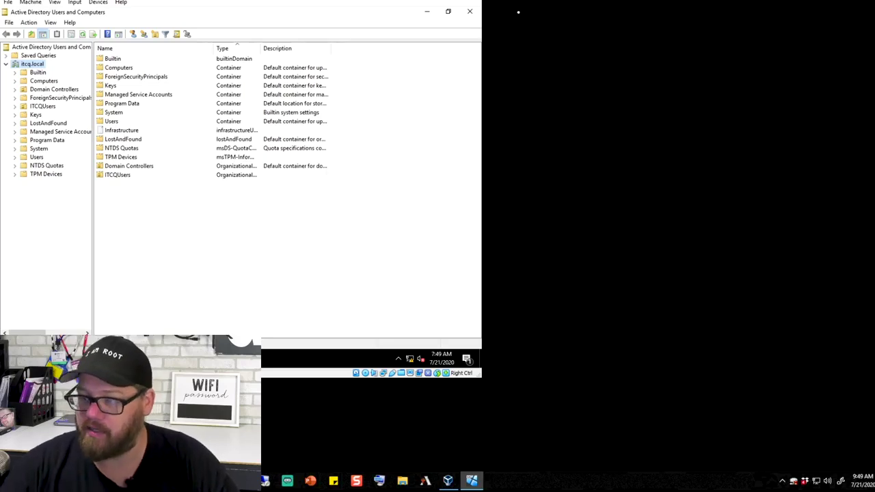
- Write the 'Business' heading on the whiteboard, then create the _Production OU under itcq.local
mouse_move(518, 12)
left_mouse_down()
mouse_move(520, 44)
mouse_move(566, 24)
mouse_move(664, 34)
left_mouse_up()
left_click_drag(505, 62, 715, 39)
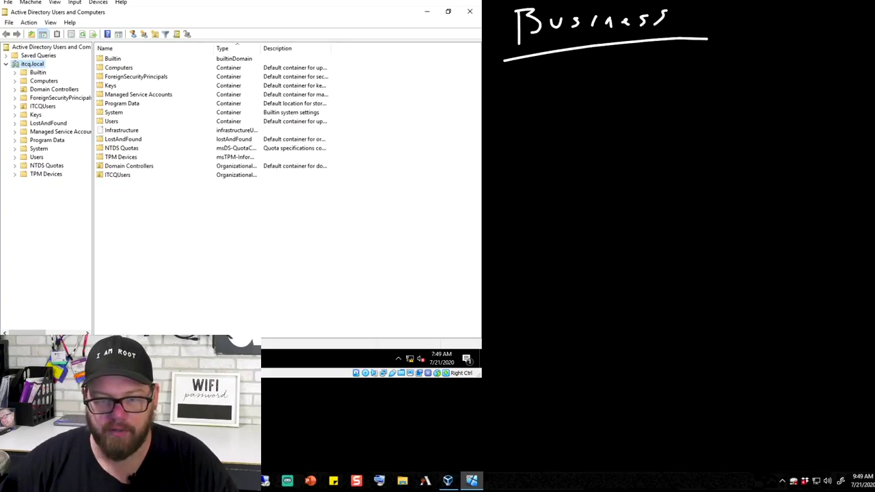
right_click(34, 63)
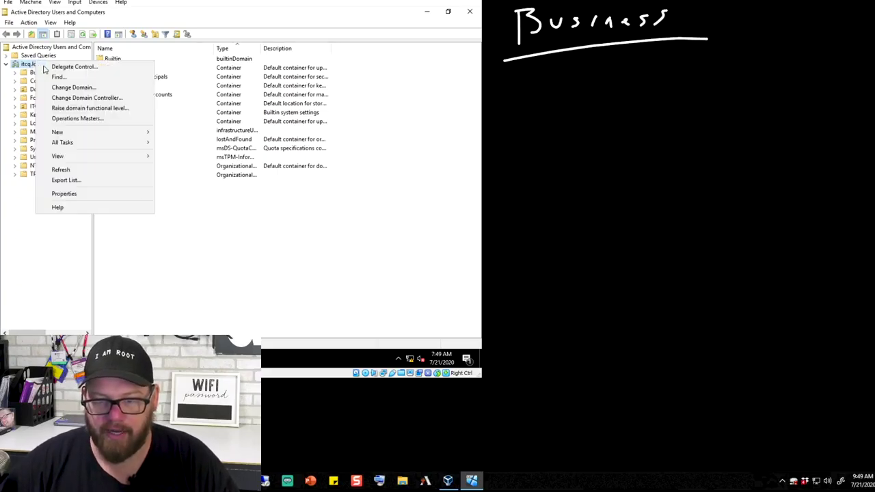
mouse_move(94, 133)
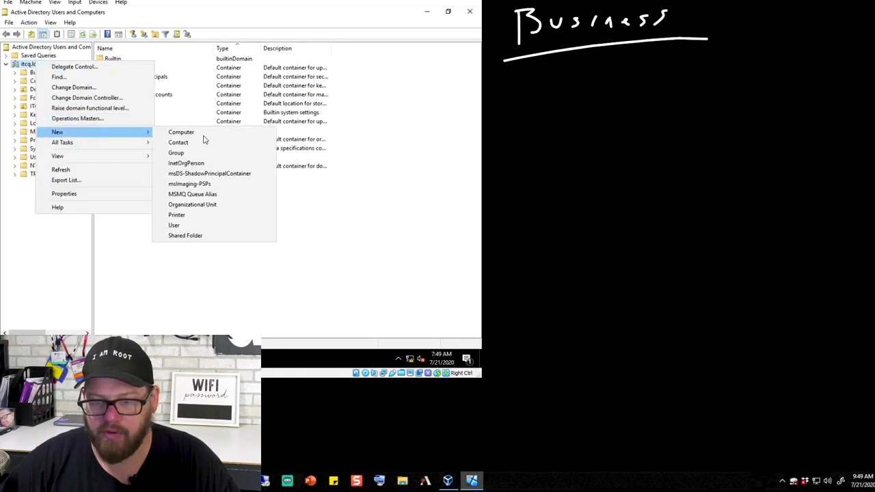
left_click(210, 204)
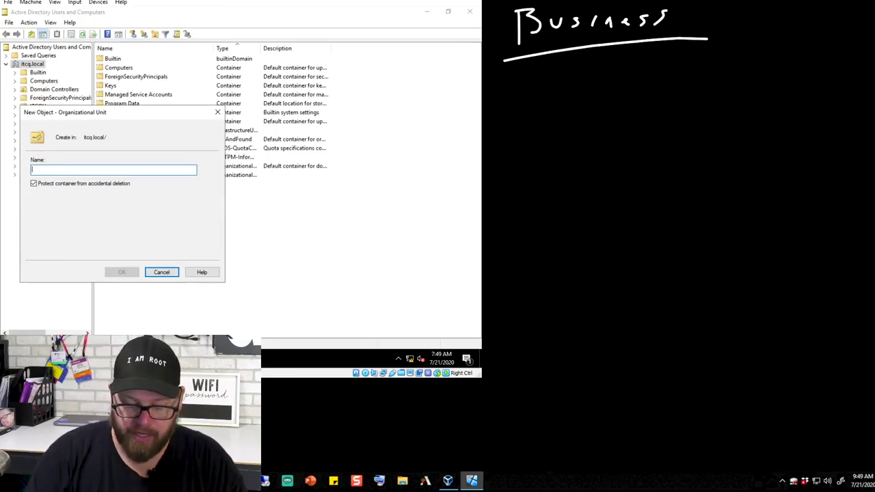
type("JProduction")
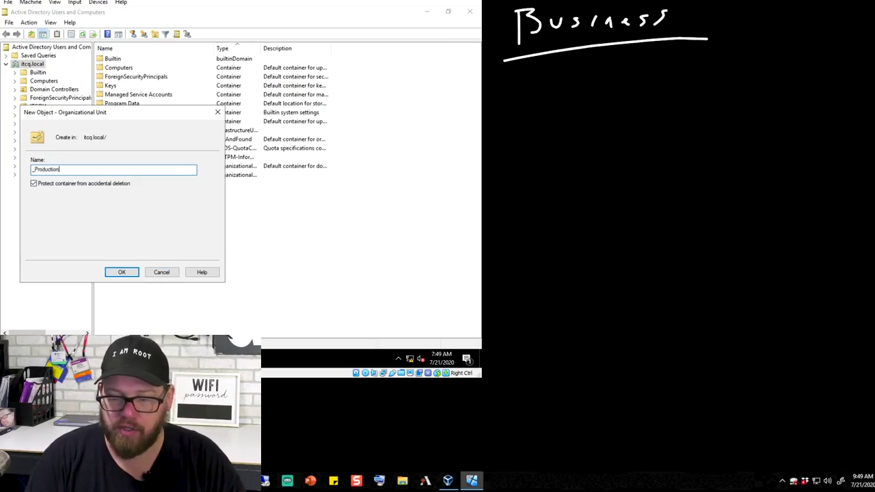
key("Return")
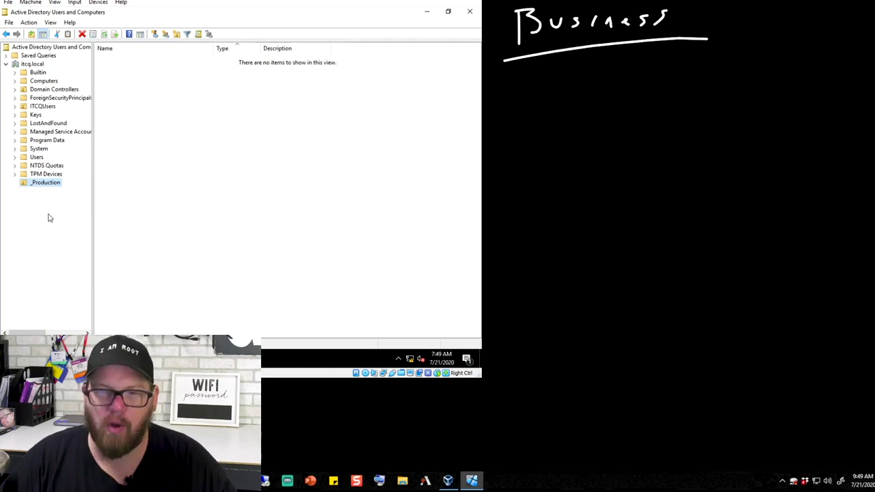
- Refresh the itcq.local domain so _Production appears in the tree
right_click(109, 185)
left_click(144, 250)
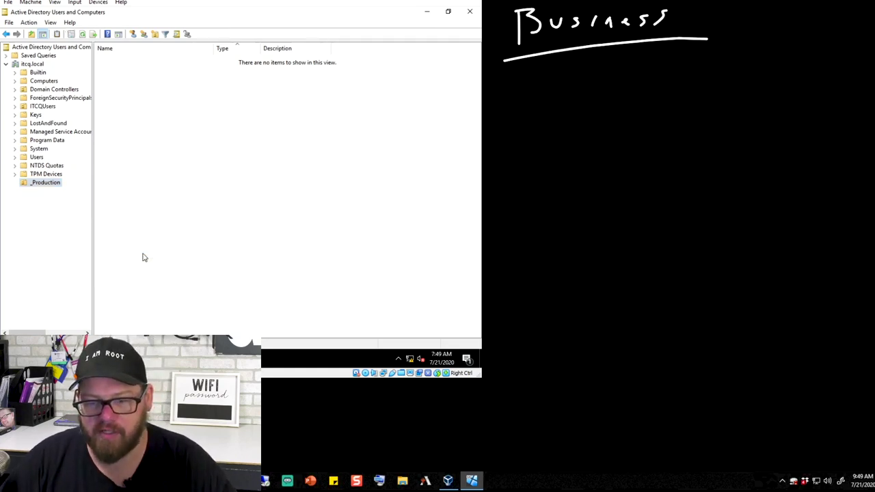
right_click(33, 65)
left_click(73, 161)
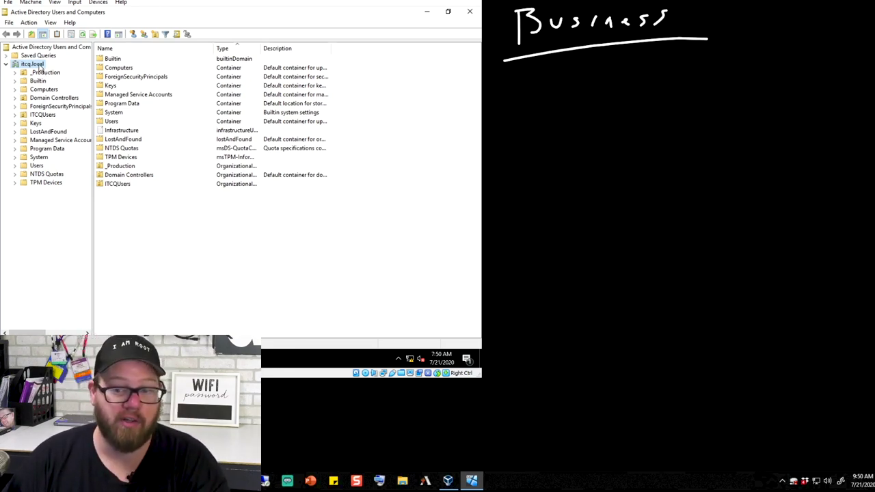
- Open the empty _Production OU and begin a diagram line on the whiteboard
right_click(38, 65)
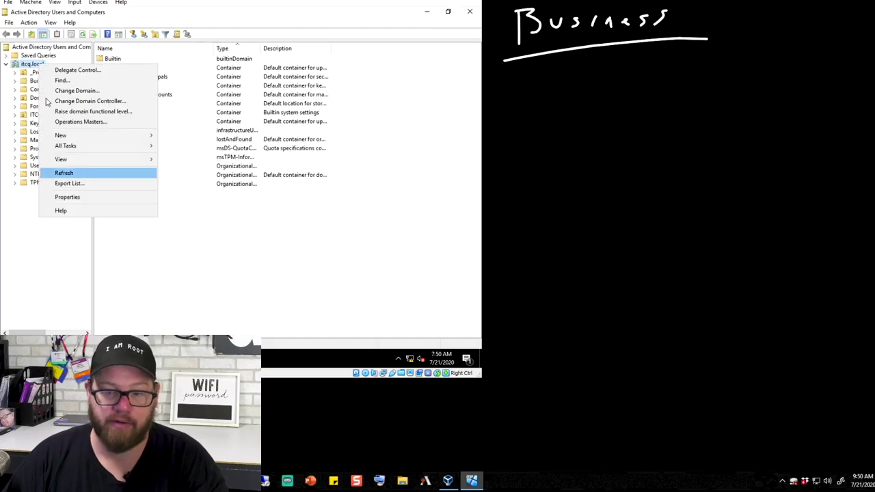
left_click(33, 72)
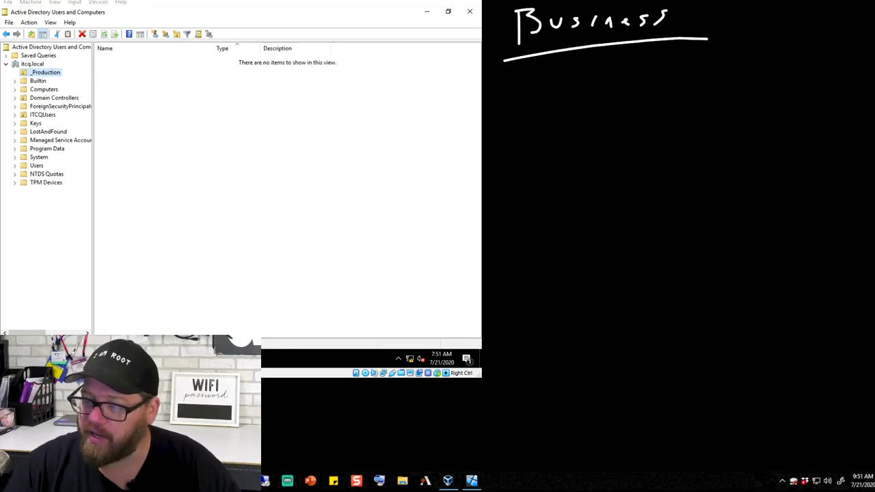
left_click_drag(514, 75, 515, 130)
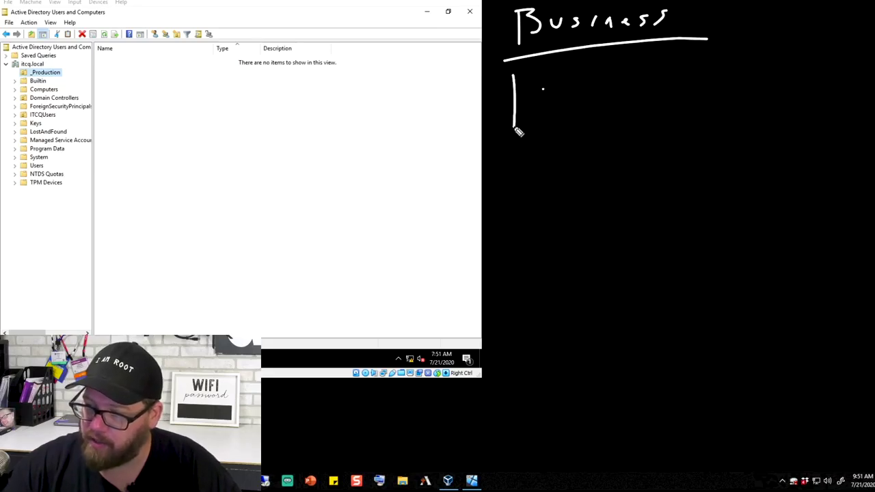
- Write '1st Floor' and '2nd Floor' on the whiteboard under Business
mouse_move(547, 89)
left_mouse_down()
mouse_move(536, 111)
mouse_move(558, 108)
mouse_move(584, 87)
mouse_move(602, 108)
left_mouse_up()
left_click_drag(600, 74, 636, 65)
mouse_move(624, 76)
left_mouse_down()
mouse_move(648, 104)
mouse_move(723, 103)
left_mouse_up()
mouse_move(503, 159)
left_mouse_down()
mouse_move(513, 187)
mouse_move(534, 200)
mouse_move(562, 158)
left_mouse_up()
left_click_drag(568, 159, 571, 179)
mouse_move(611, 148)
left_mouse_down()
mouse_move(602, 179)
mouse_move(635, 143)
left_mouse_up()
left_click_drag(626, 147, 641, 175)
left_click_drag(657, 154, 662, 168)
left_click_drag(675, 154, 683, 165)
left_click_drag(690, 164, 718, 177)
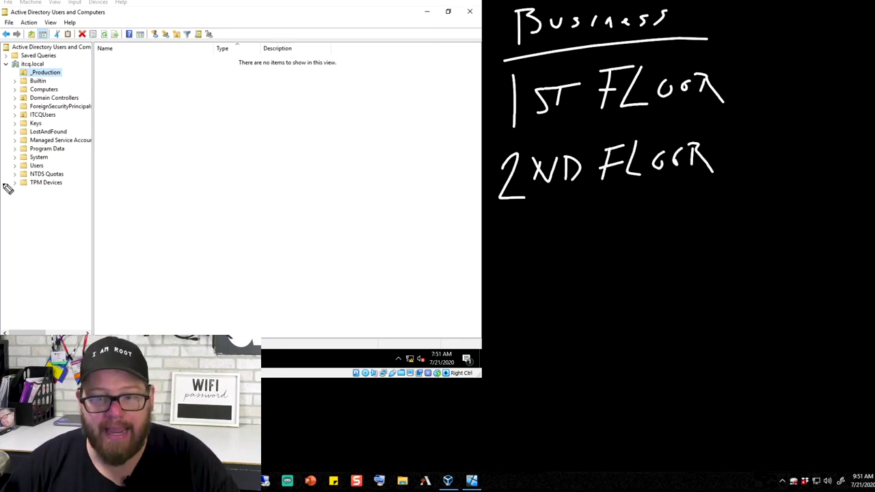
- Create a '1st Floor' OU inside _Production
left_click(42, 72)
right_click(39, 75)
key("Escape")
key("Escape")
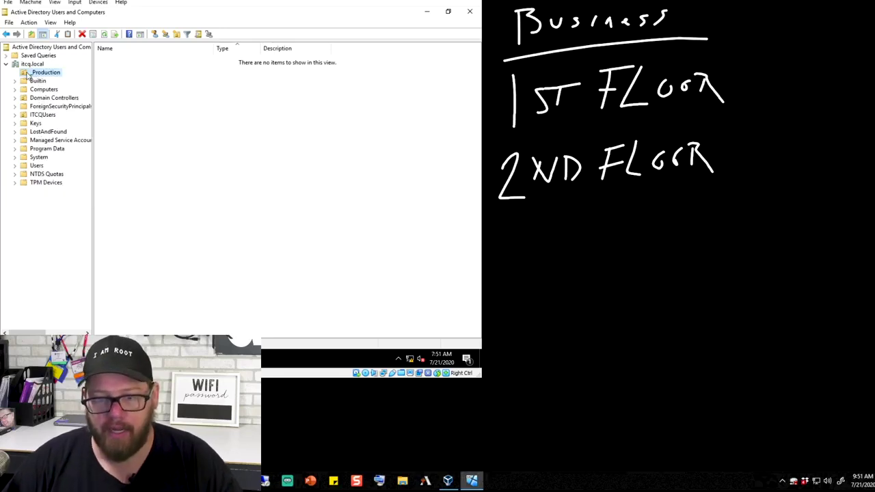
right_click(28, 74)
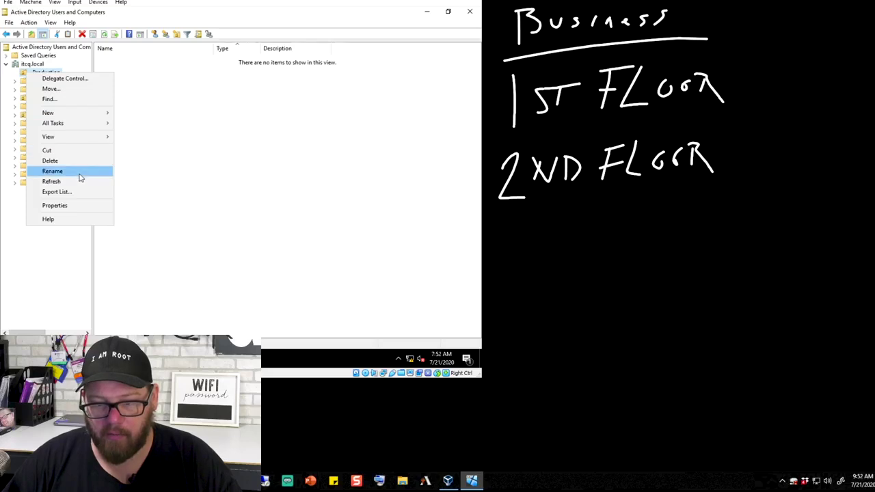
mouse_move(101, 113)
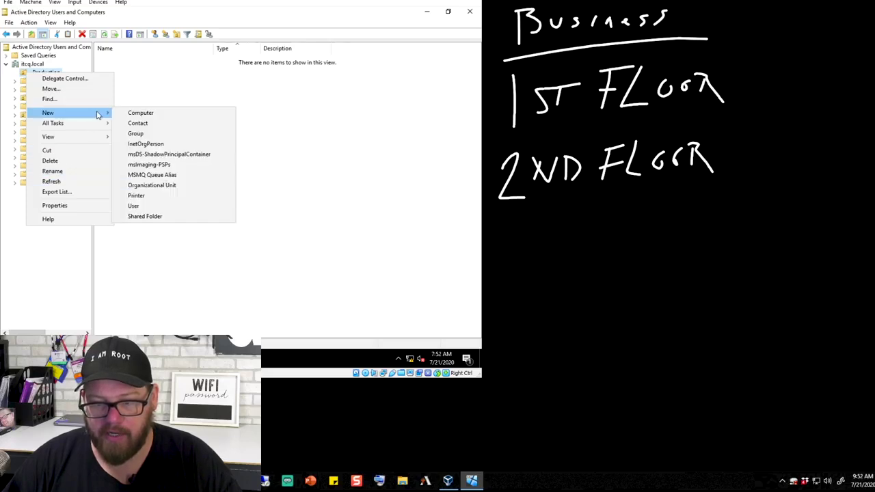
left_click(171, 187)
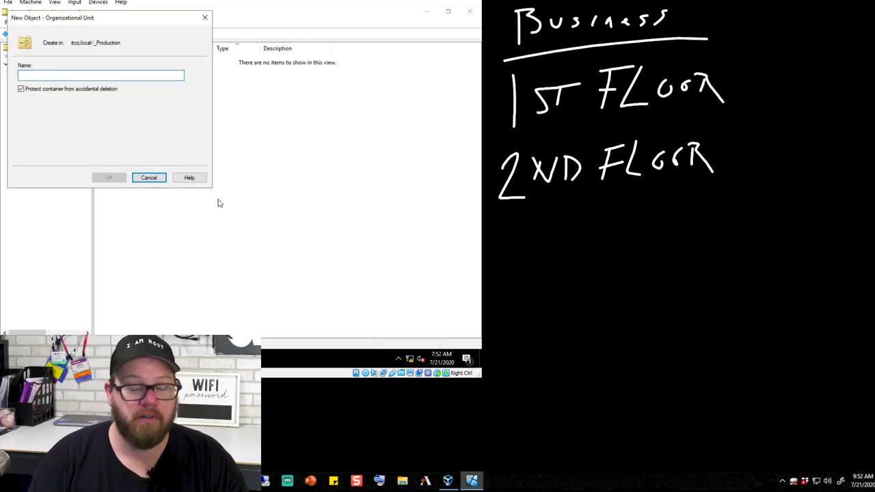
type("1st Floor")
key("Return")
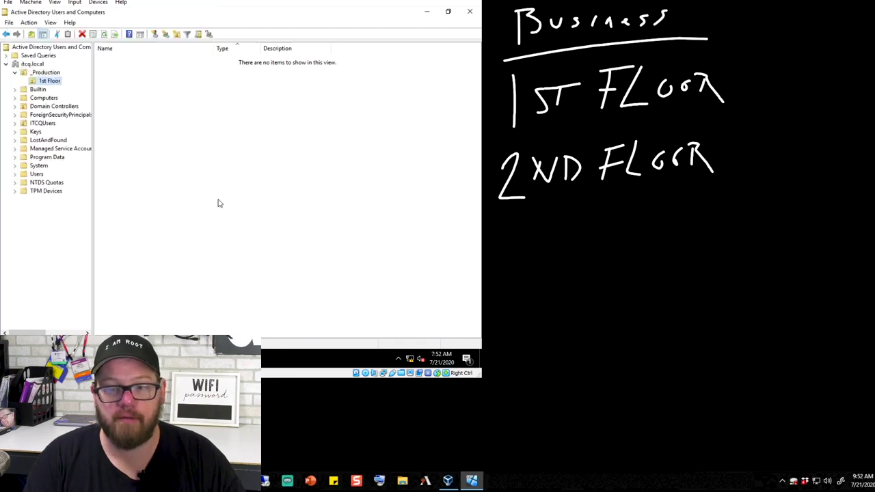
- Create a '2nd Floor' OU inside _Production and erase the floor notes from the whiteboard
left_click(45, 73)
right_click(44, 72)
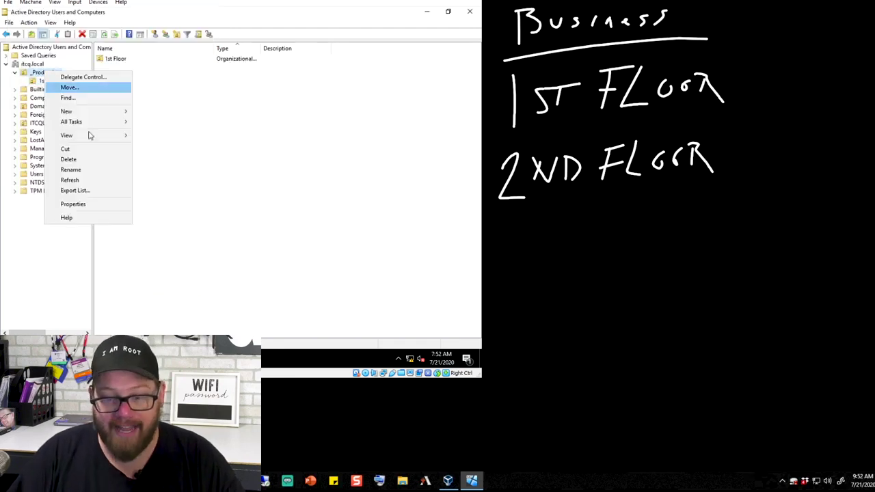
mouse_move(104, 111)
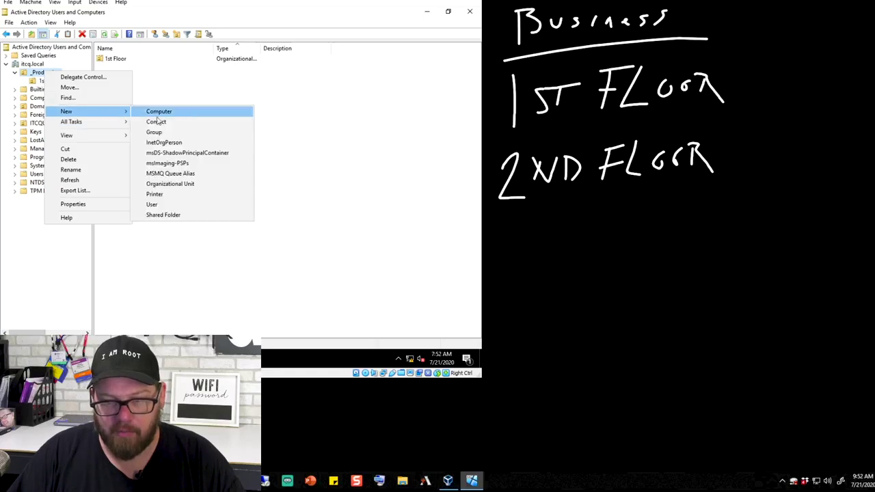
left_click(170, 183)
type("2nd ")
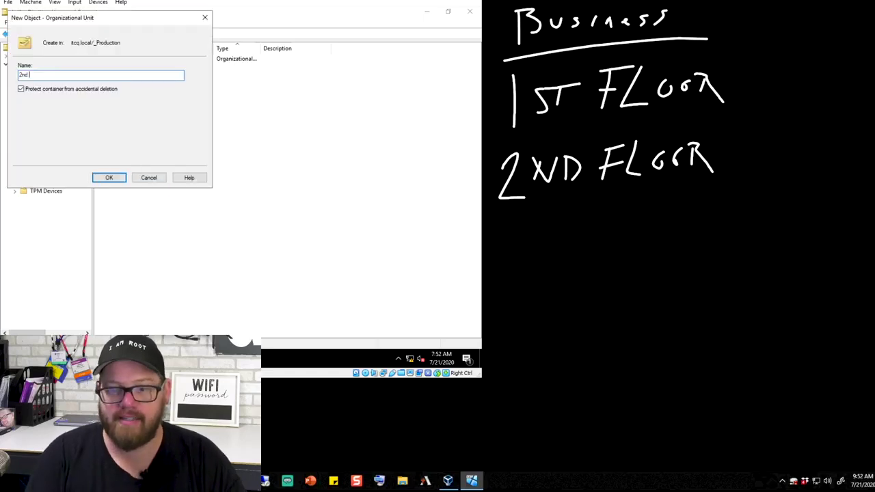
type("Floor")
key("Return")
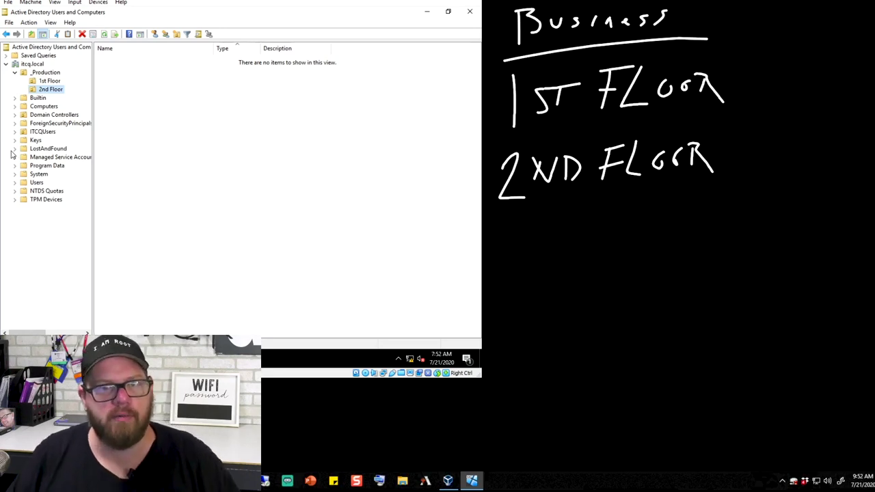
key("ctrl+z")
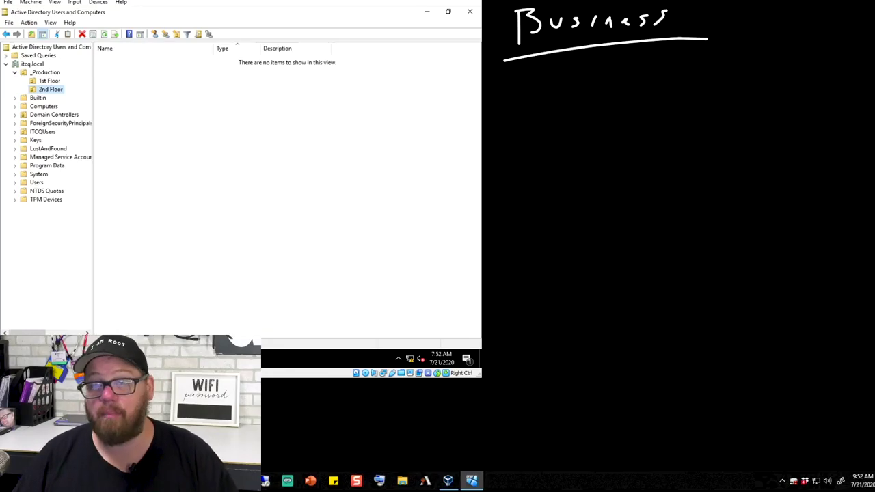
mouse_move(517, 70)
left_mouse_down()
mouse_move(516, 148)
mouse_move(542, 141)
mouse_move(545, 108)
mouse_move(556, 132)
left_mouse_up()
mouse_move(554, 83)
left_mouse_down()
mouse_move(572, 85)
mouse_move(586, 137)
left_mouse_up()
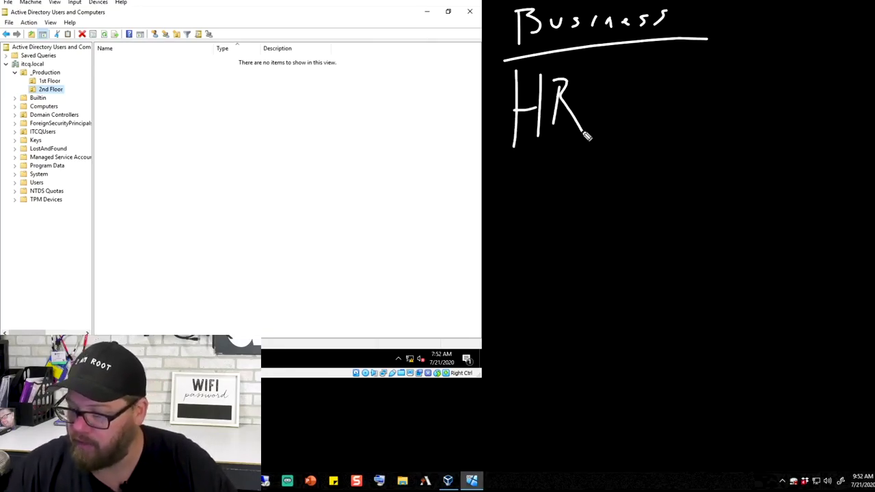
left_click_drag(521, 169, 519, 220)
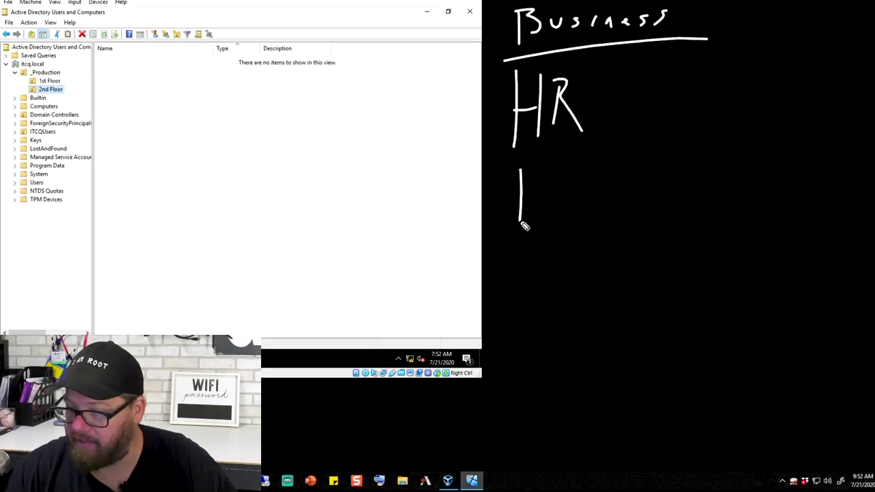
mouse_move(547, 167)
left_mouse_down()
mouse_move(546, 202)
mouse_move(569, 163)
left_mouse_up()
mouse_move(532, 244)
left_mouse_down()
mouse_move(536, 279)
mouse_move(512, 288)
mouse_move(555, 248)
mouse_move(565, 290)
left_mouse_up()
left_click_drag(577, 249, 589, 278)
left_click_drag(600, 245, 620, 276)
left_click_drag(602, 245, 619, 240)
left_click_drag(603, 261, 617, 259)
left_click_drag(657, 246, 647, 286)
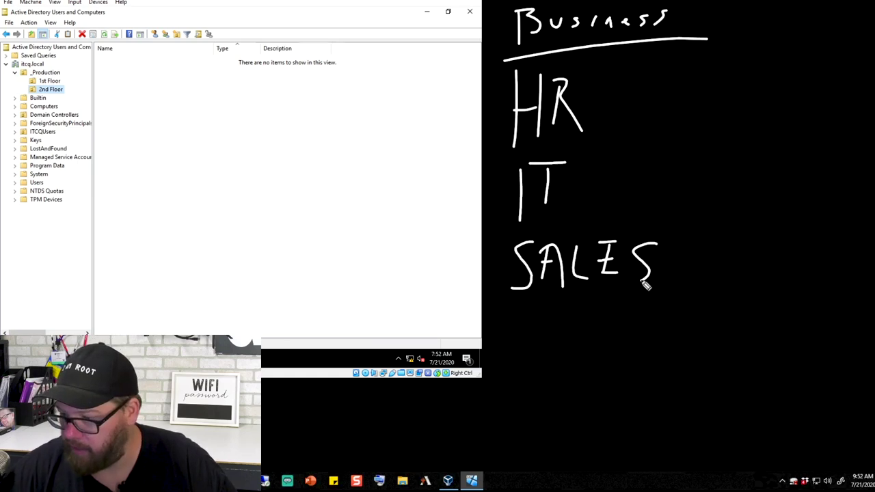
mouse_move(546, 313)
left_mouse_down()
mouse_move(520, 362)
mouse_move(573, 329)
mouse_move(579, 352)
left_mouse_up()
left_click_drag(592, 322, 597, 349)
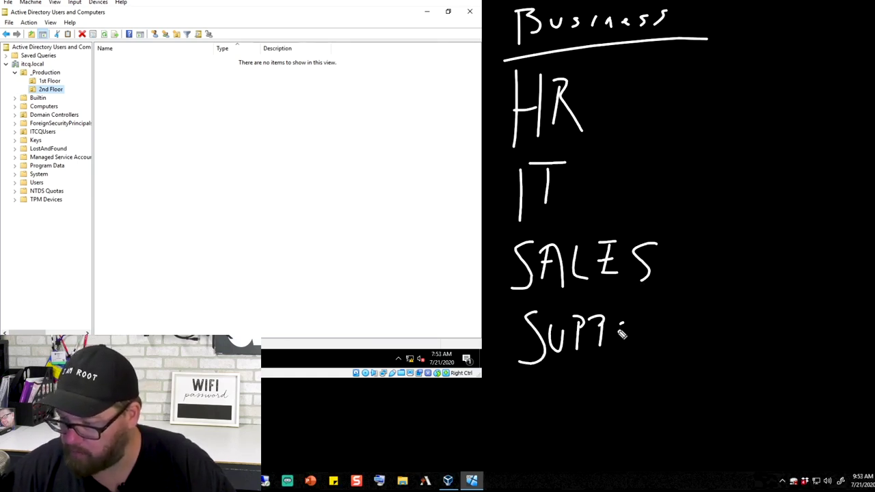
left_click_drag(624, 322, 619, 338)
left_click_drag(636, 316, 650, 340)
left_click_drag(662, 312, 663, 339)
left_click_drag(648, 315, 677, 316)
mouse_move(528, 387)
left_mouse_down()
mouse_move(552, 419)
mouse_move(565, 391)
left_mouse_up()
mouse_move(567, 381)
left_mouse_down()
mouse_move(567, 421)
mouse_move(578, 397)
mouse_move(608, 415)
left_mouse_up()
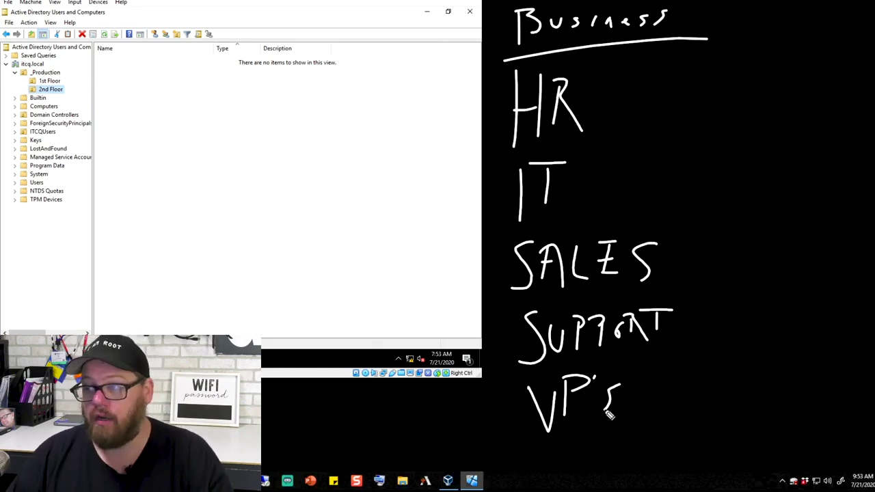
mouse_move(597, 89)
left_mouse_down()
mouse_move(626, 162)
mouse_move(729, 244)
mouse_move(735, 356)
mouse_move(644, 396)
left_mouse_up()
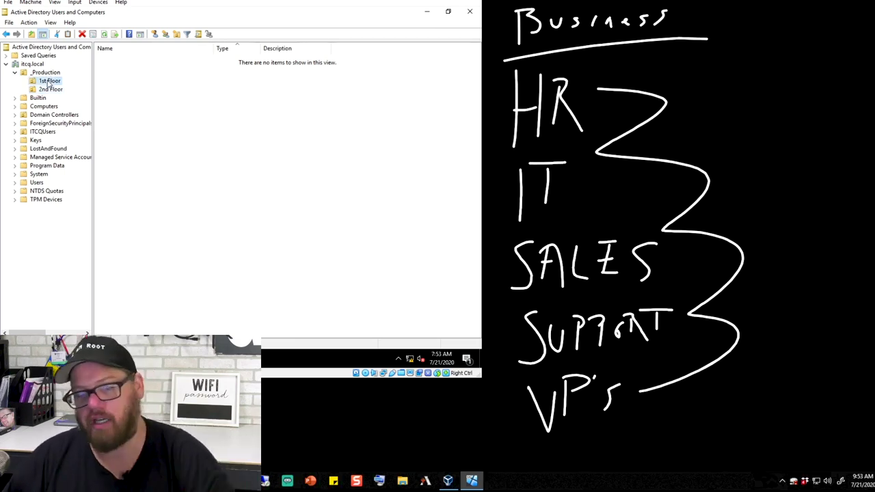
right_click(47, 80)
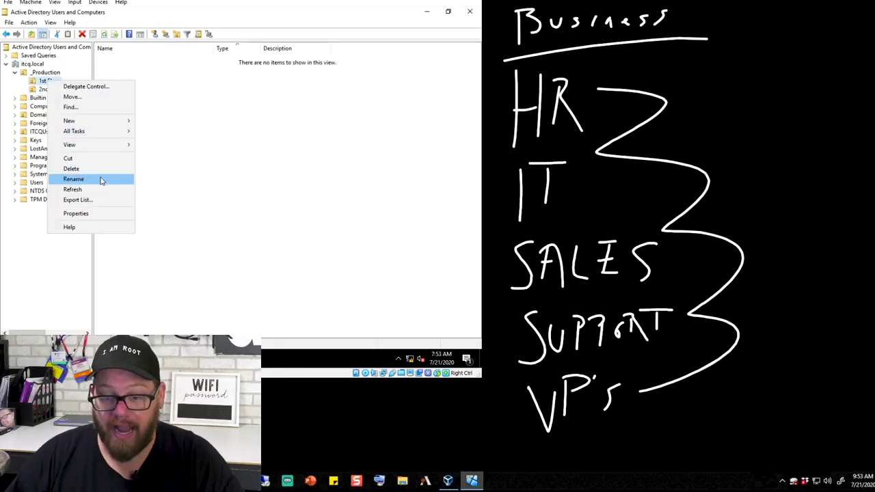
- Create an HR OU inside 1st Floor
mouse_move(113, 121)
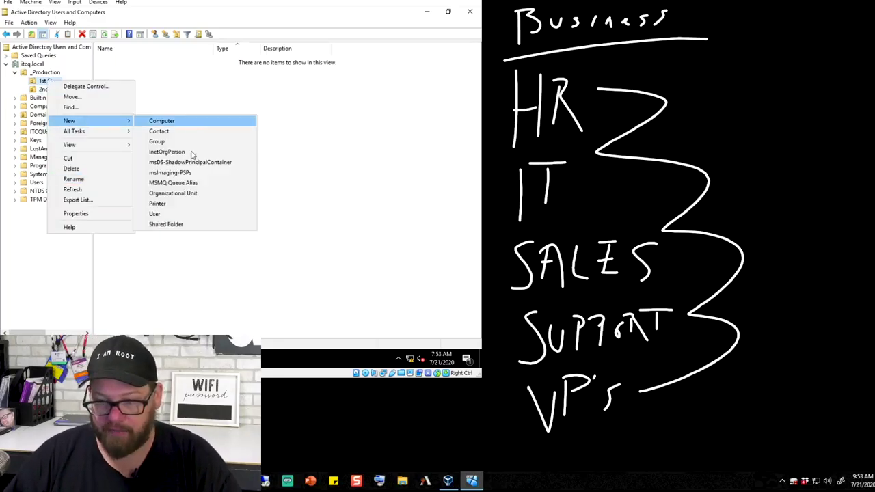
left_click(189, 194)
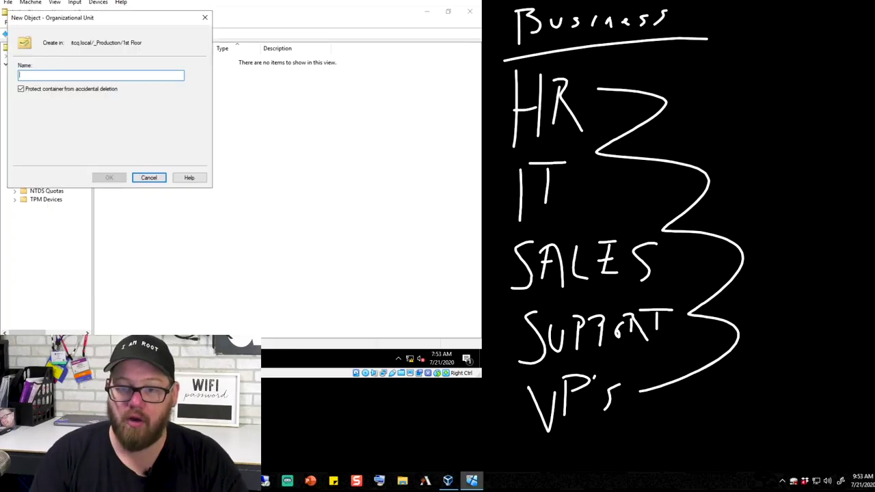
type("HR")
key("Return")
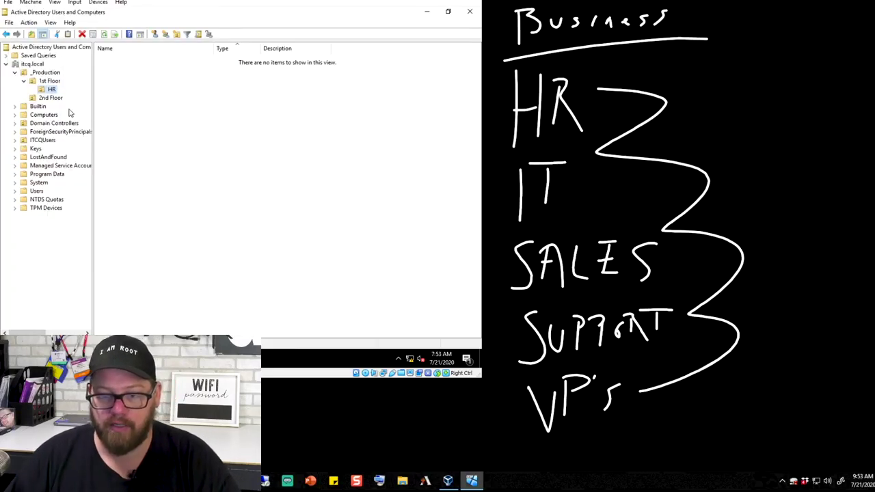
- Create a Management OU inside 1st Floor
left_click(53, 82)
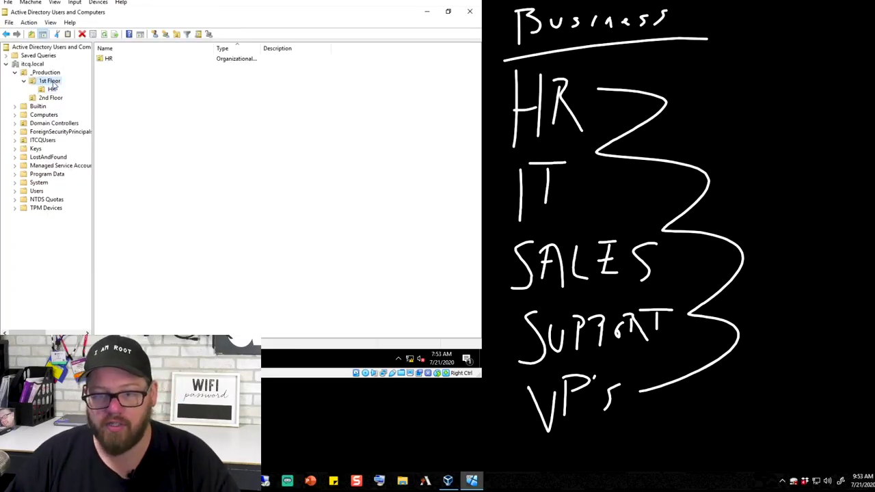
right_click(53, 83)
mouse_move(103, 126)
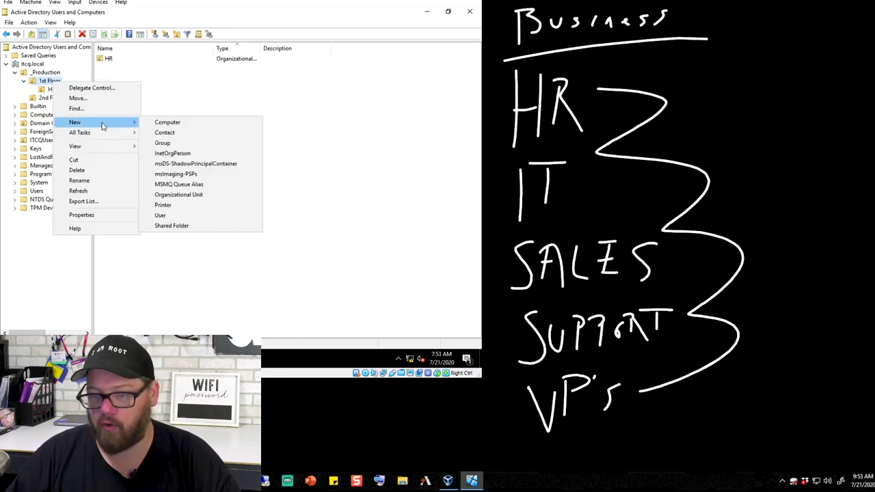
left_click(185, 195)
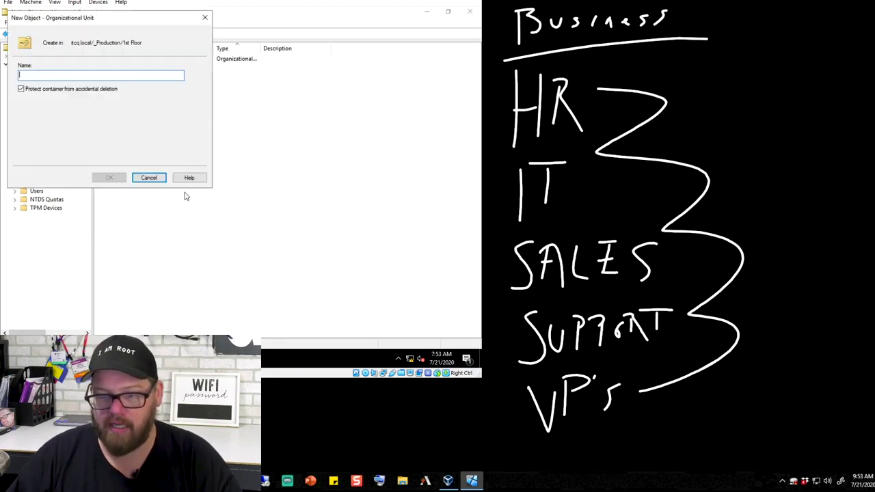
type("VP")
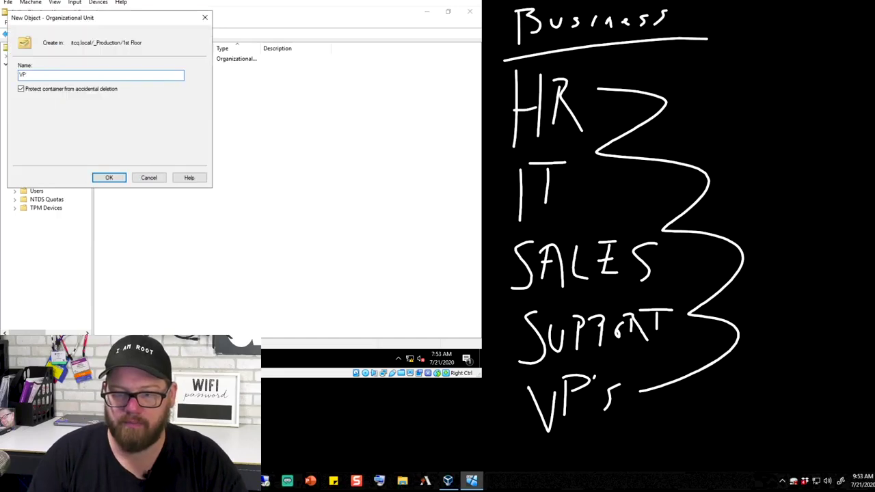
key("BackSpace")
key("BackSpace")
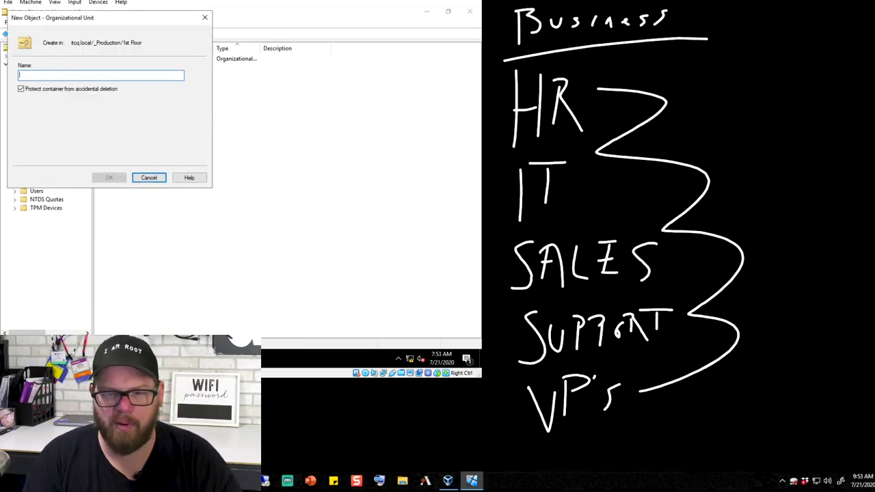
type("Management")
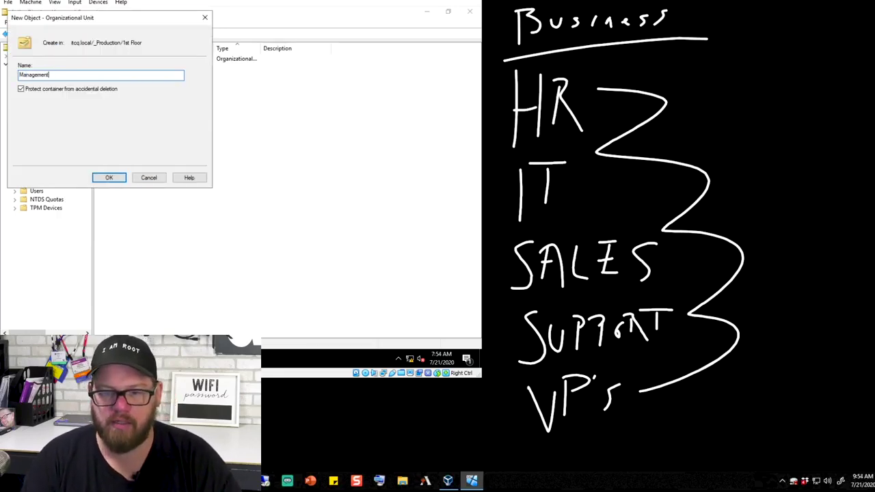
key("Return")
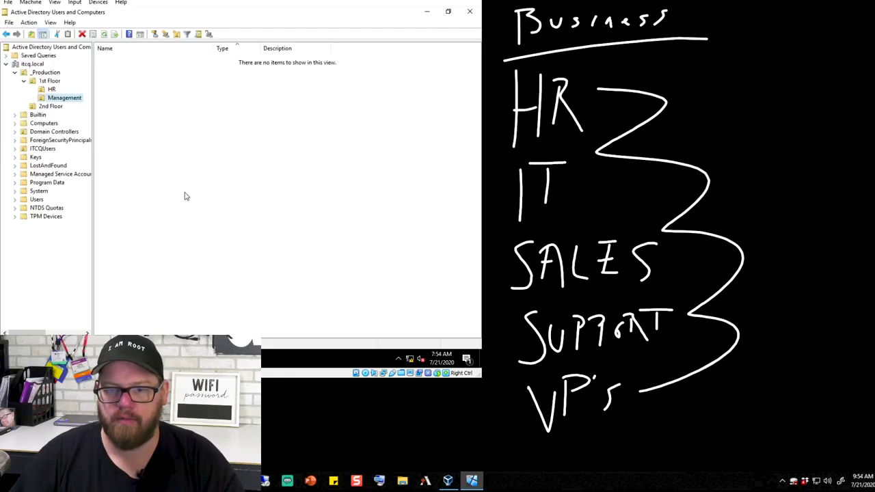
left_click(57, 108)
- Create Sales and Support OUs inside 2nd Floor
right_click(57, 108)
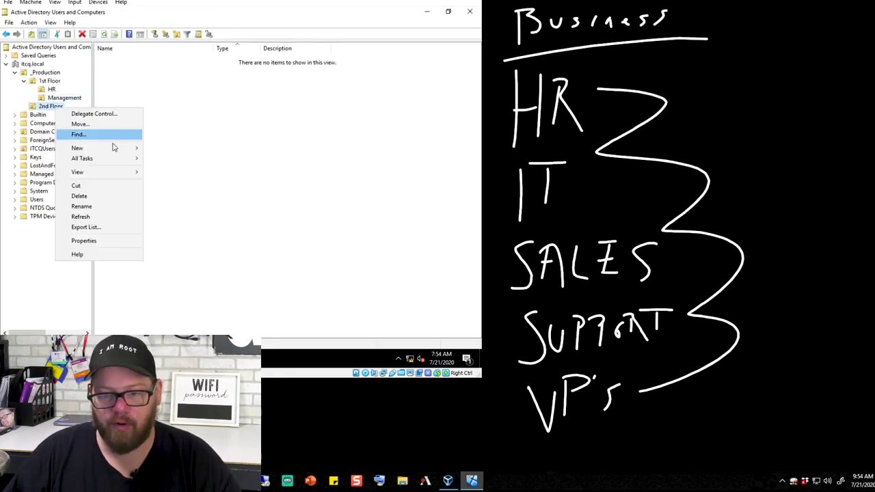
mouse_move(112, 148)
left_click(196, 221)
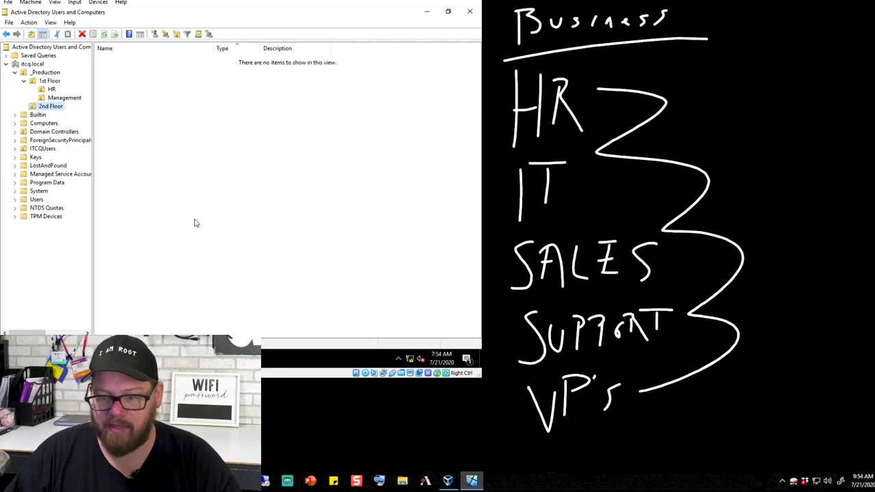
type("Sales")
key("Return")
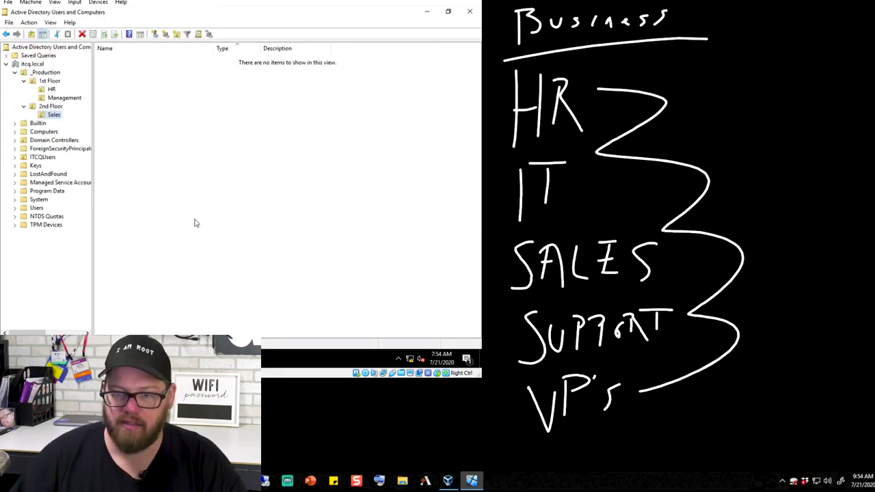
left_click(49, 107)
right_click(47, 111)
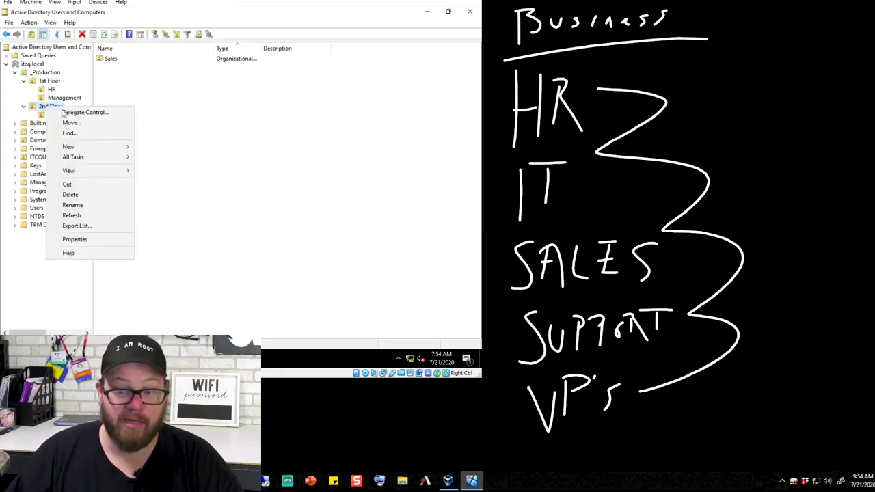
mouse_move(89, 149)
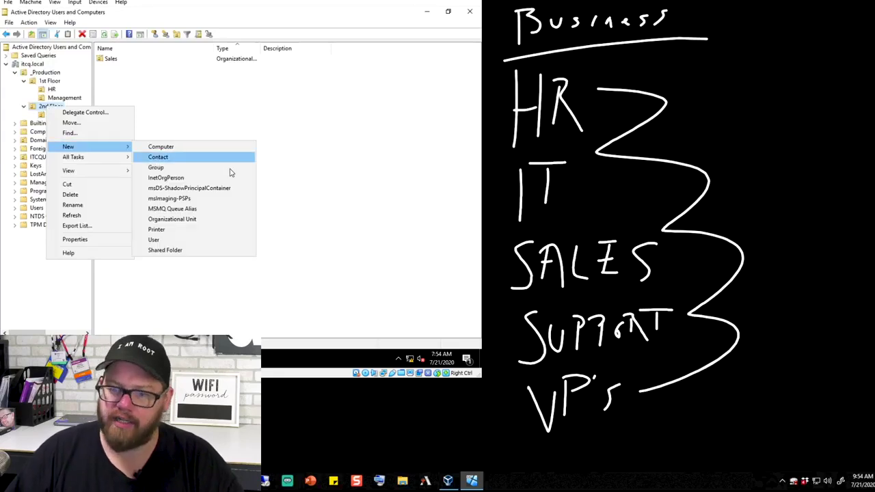
left_click(180, 222)
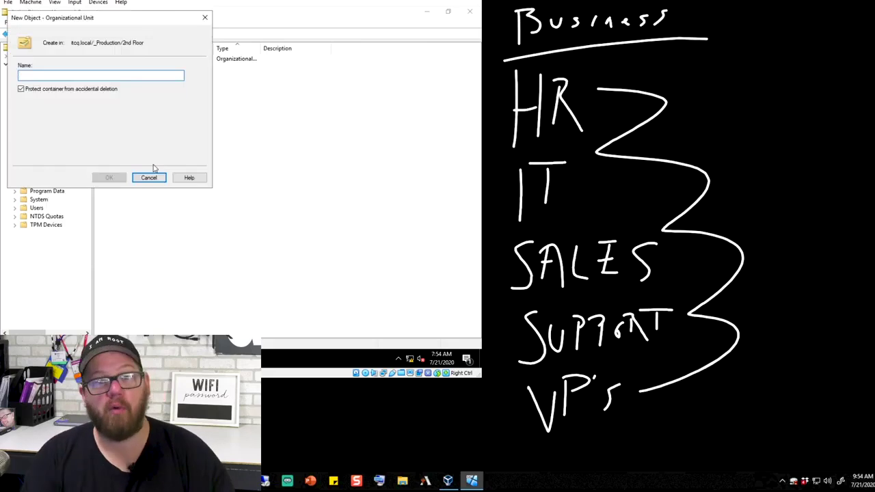
type("Support")
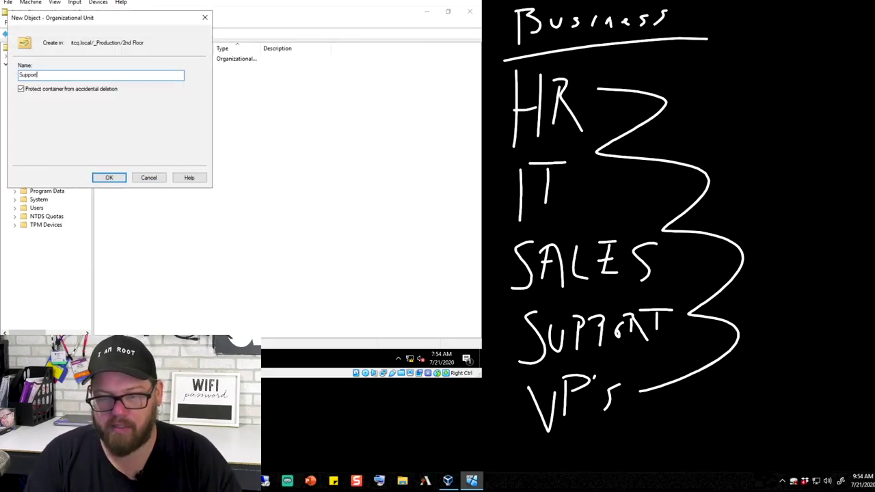
key("Return")
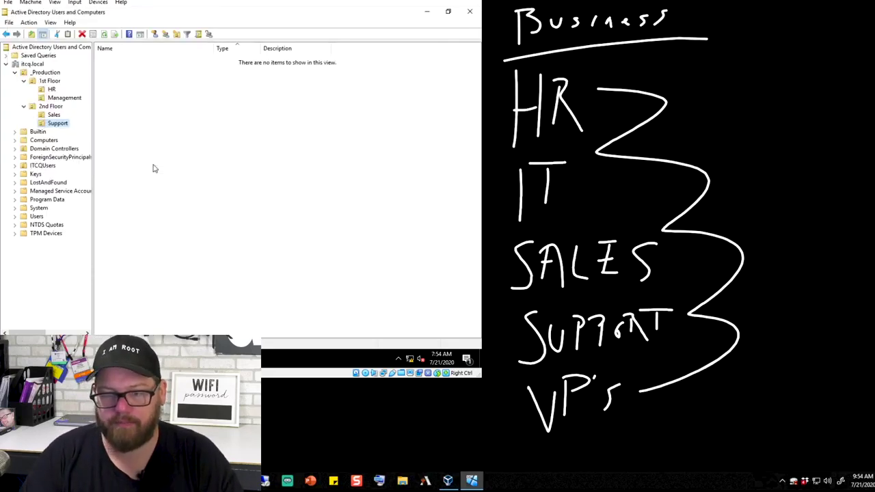
- Create an IT OU inside 2nd Floor
left_click(52, 108)
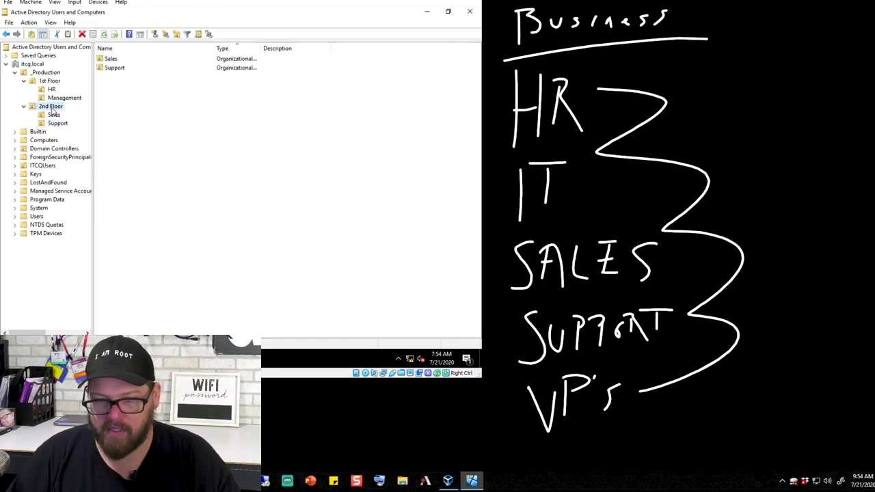
right_click(52, 108)
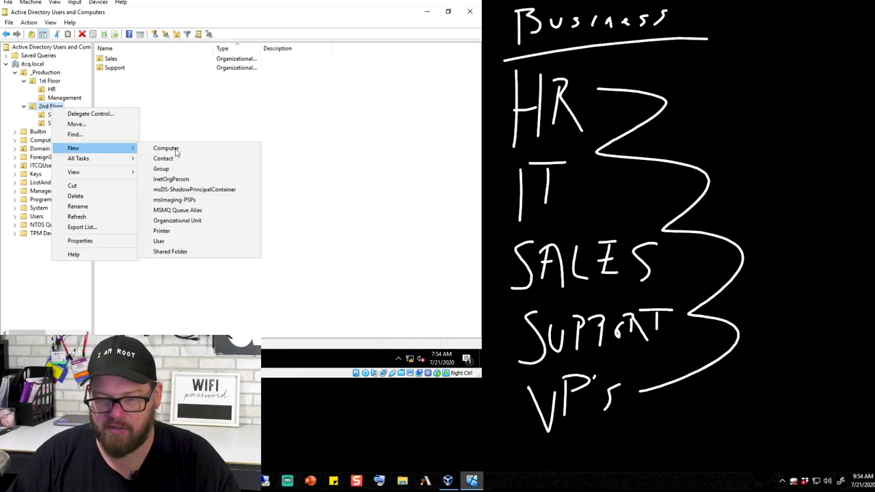
left_click(179, 220)
type("IT")
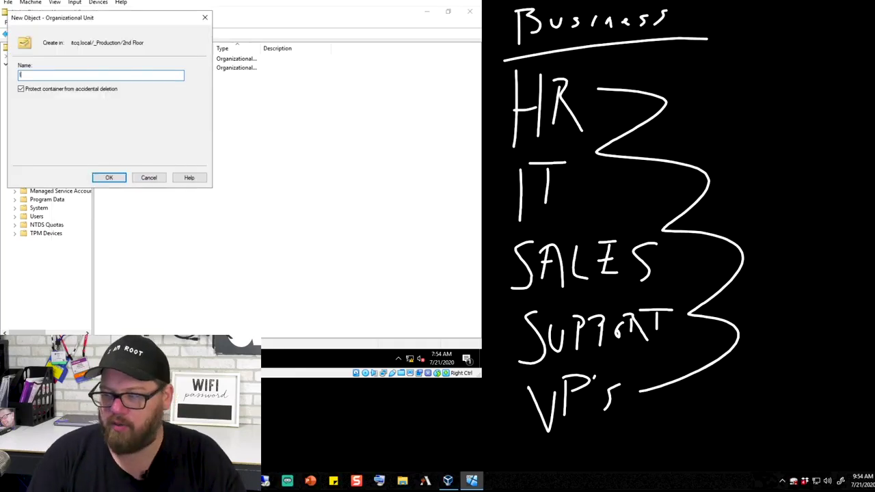
left_click(110, 178)
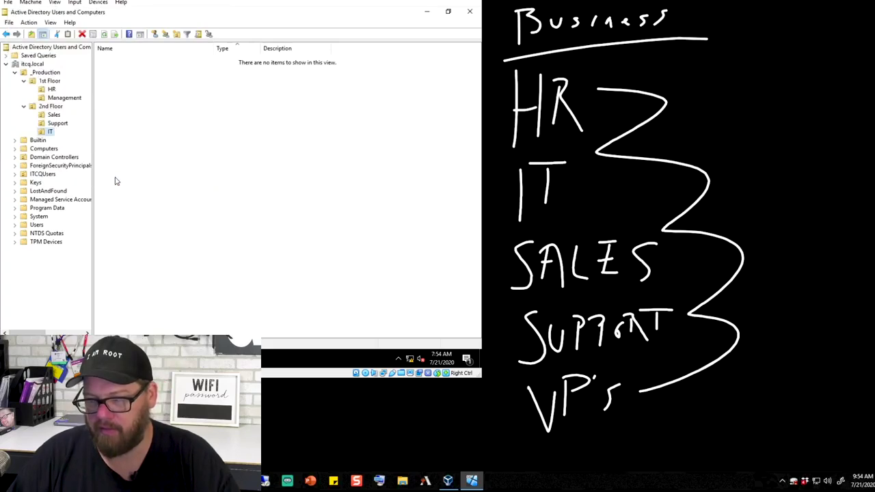
- Check the contents of HR, Management, 2nd Floor, Sales, Support and IT
left_click(53, 90)
left_click(64, 98)
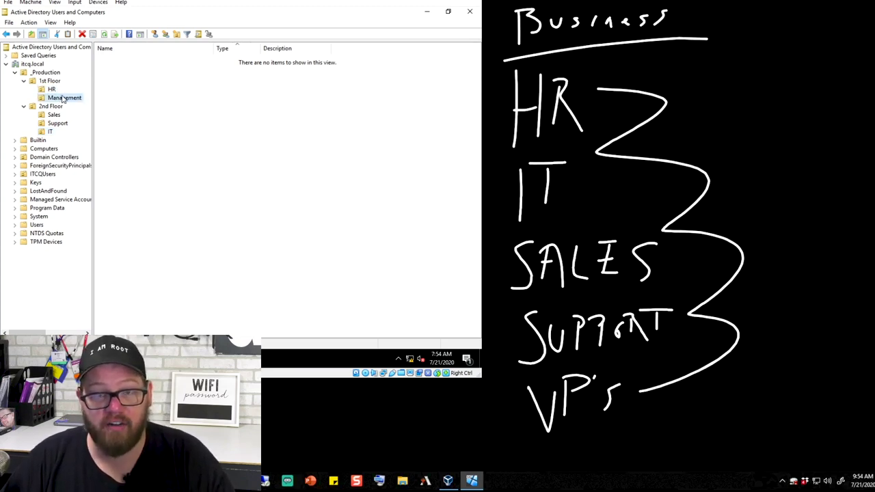
left_click(51, 106)
left_click(54, 115)
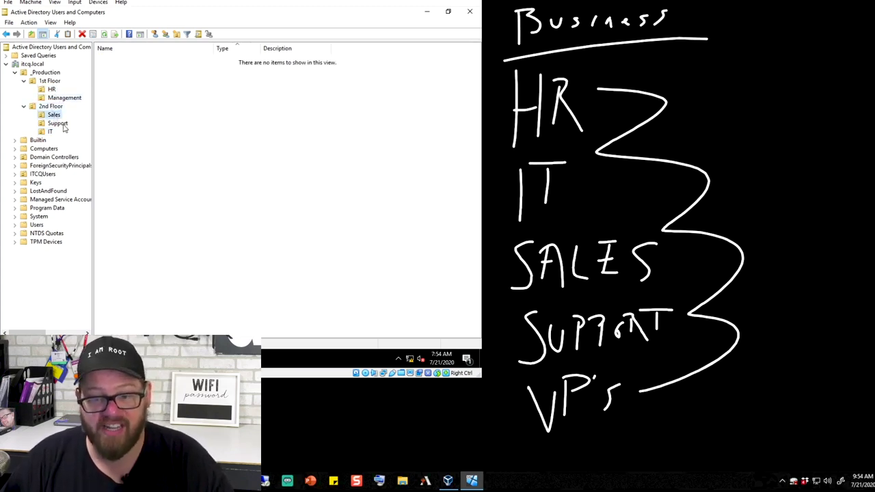
left_click(60, 124)
left_click(49, 133)
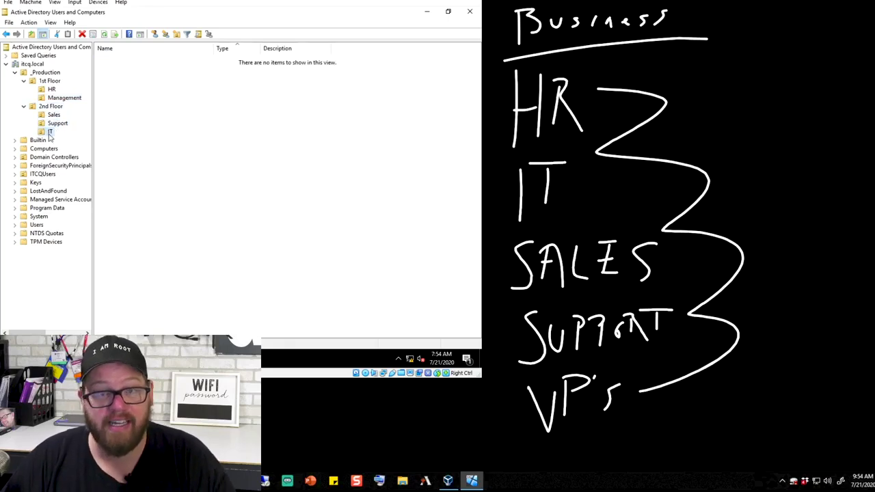
left_click(51, 74)
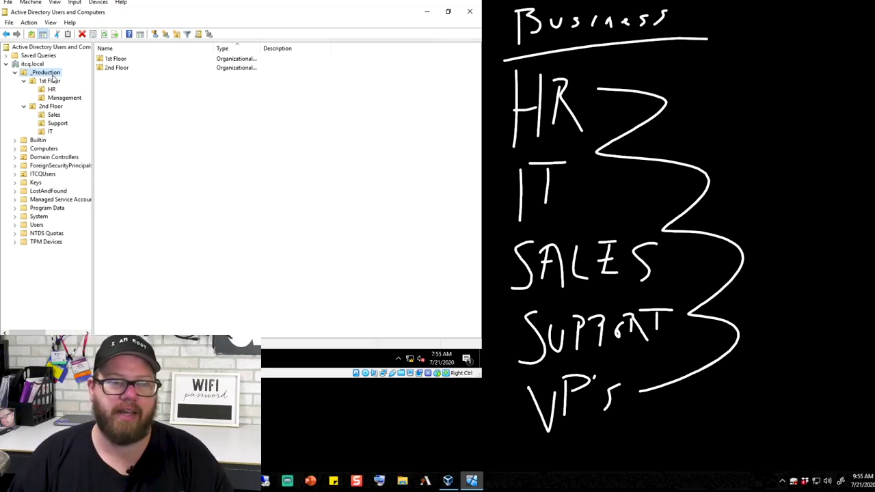
- Add a Reception OU inside 1st Floor next to HR and Management
right_click(52, 73)
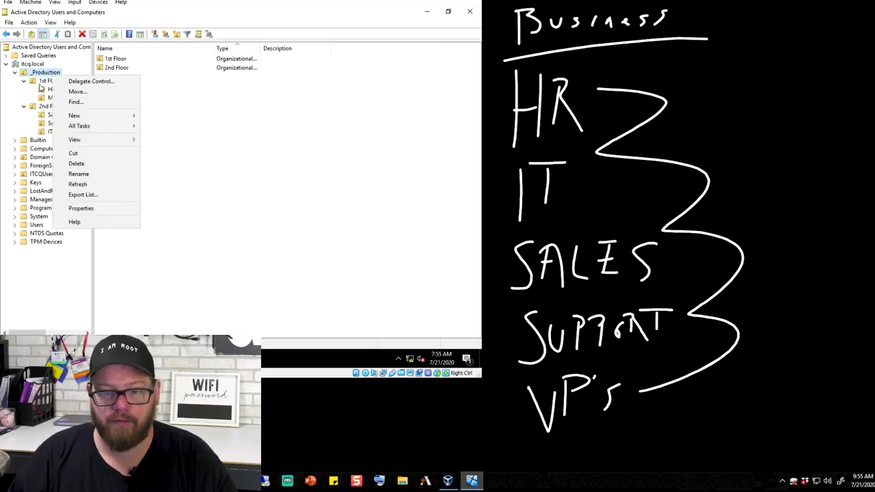
left_click(43, 82)
right_click(44, 82)
mouse_move(101, 127)
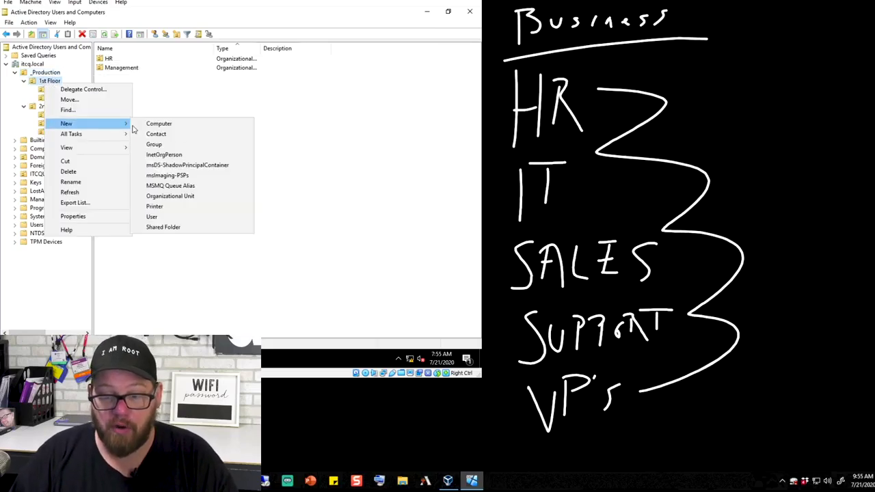
left_click(179, 197)
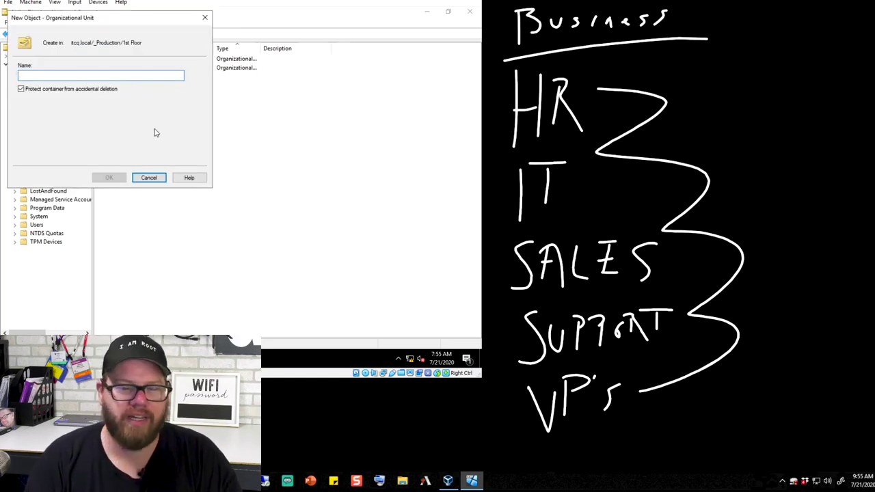
type("Reception")
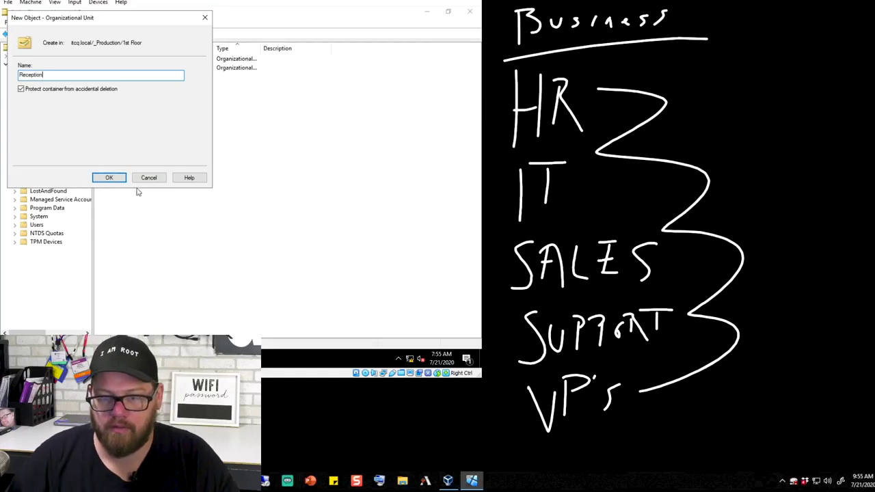
left_click(110, 178)
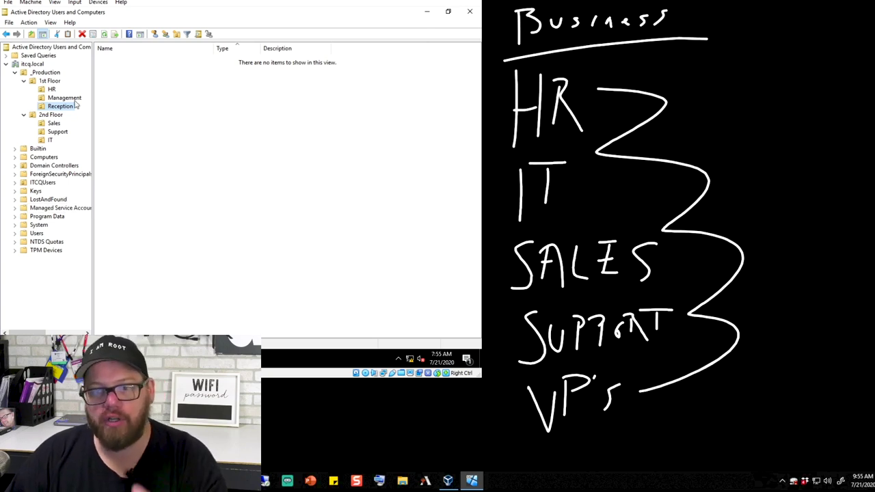
- Open the Users container and select four user accounts
left_click(53, 124)
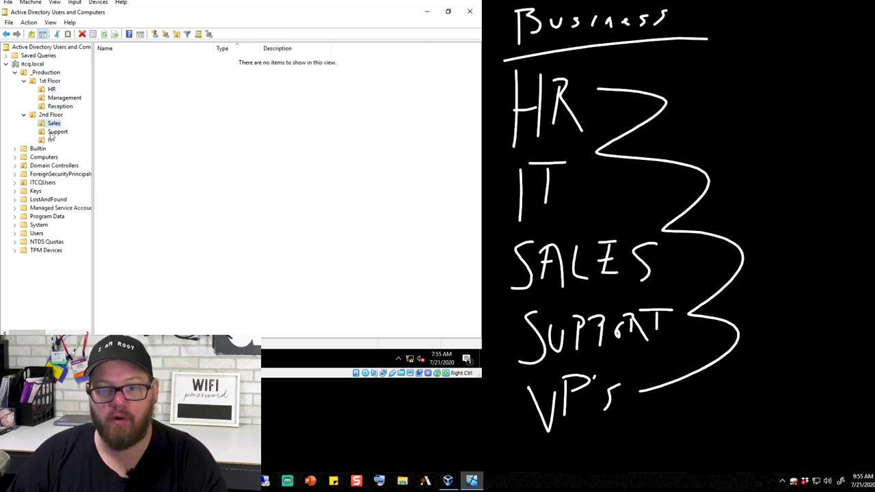
left_click(55, 132)
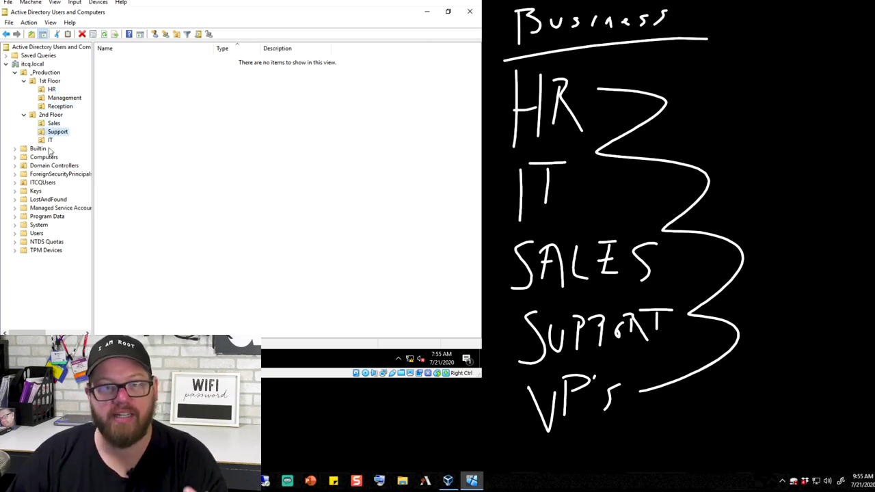
left_click(15, 234)
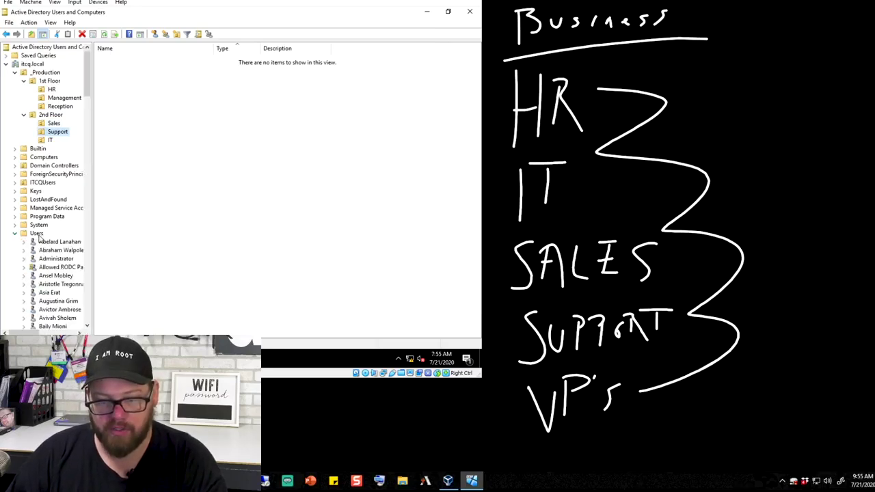
left_click(37, 234)
scroll(239, 209, "down", 3)
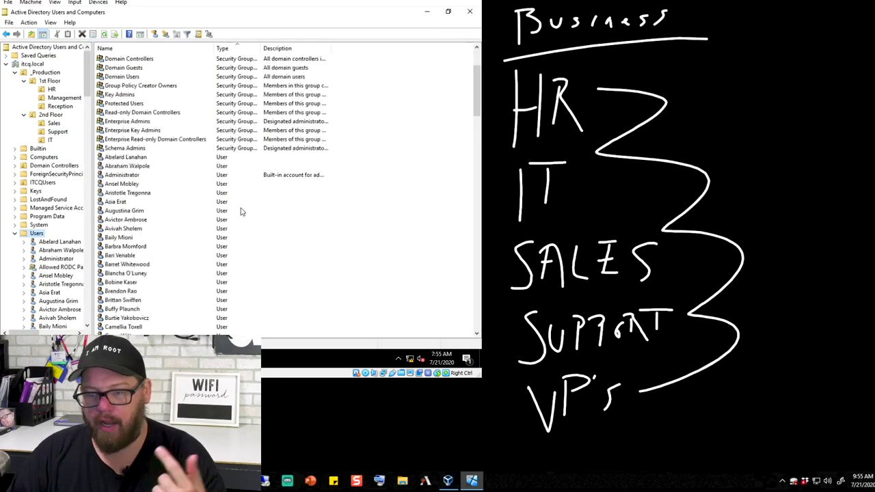
left_click(129, 240)
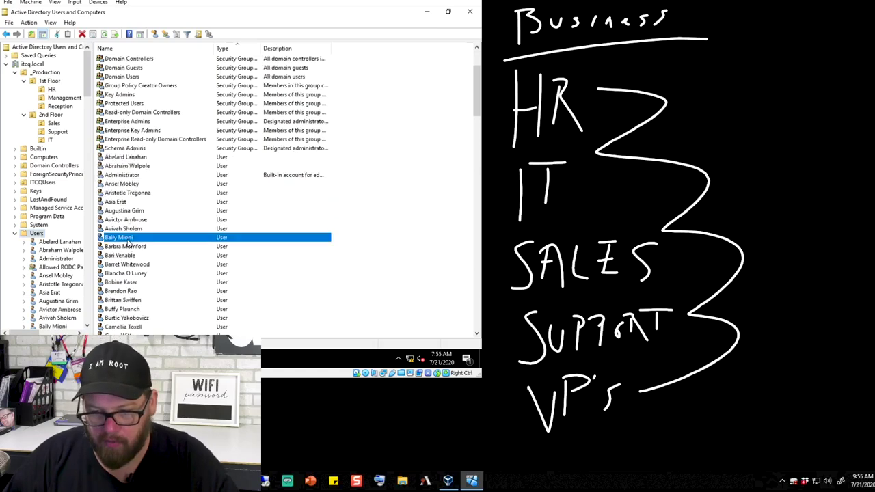
left_click(134, 255, "shift")
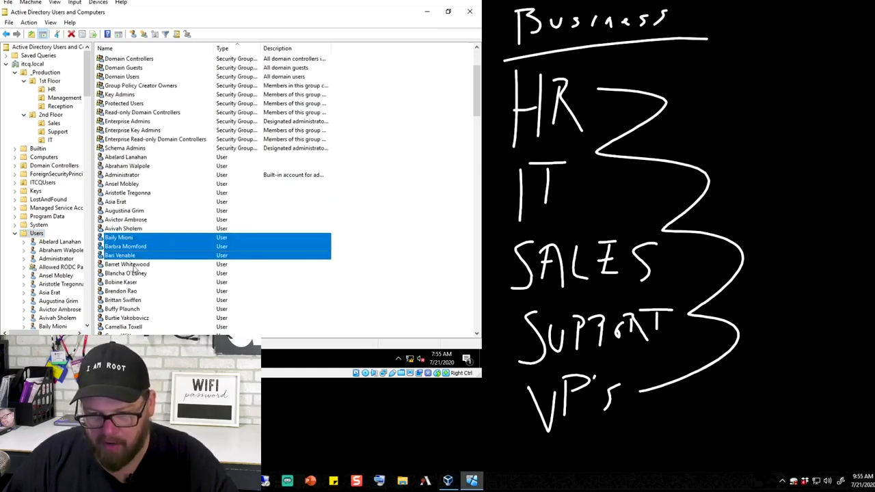
left_click(135, 267, "shift")
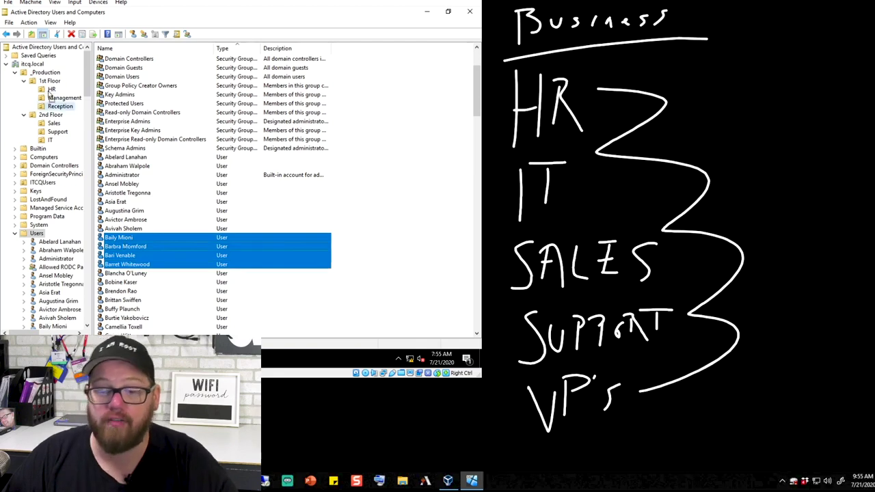
- Move the four selected users into the HR OU and confirm they appear there
left_click_drag(125, 247, 125, 248)
left_click(125, 239)
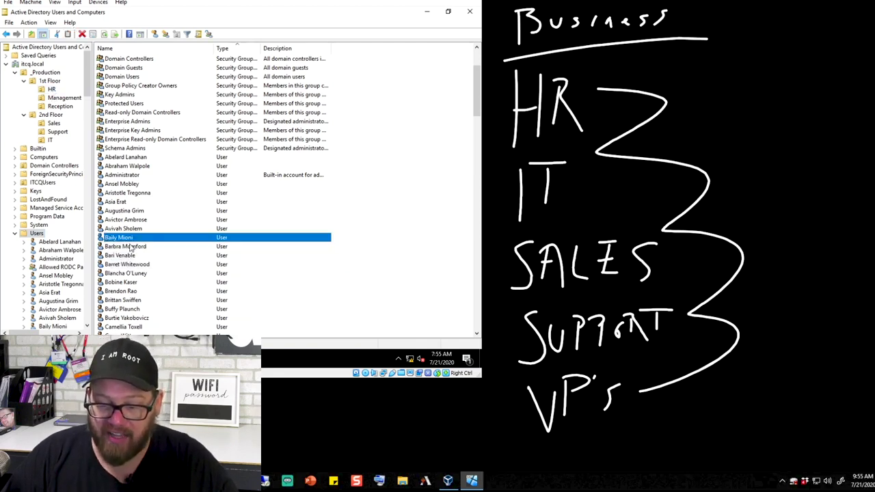
left_click(126, 248, "shift")
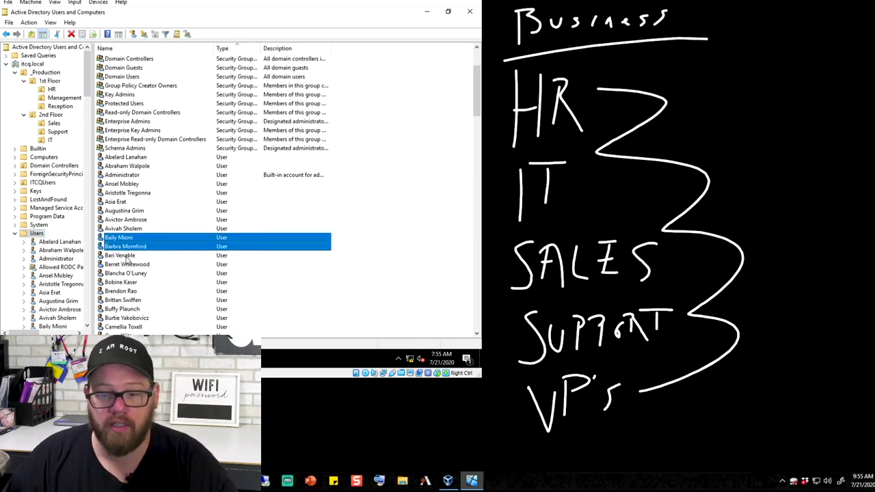
left_click(127, 255, "shift")
left_click(130, 265, "shift")
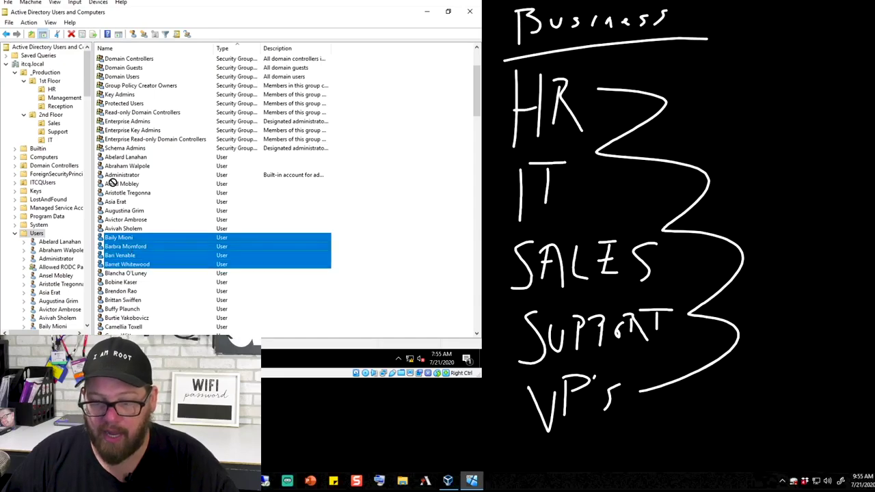
left_click_drag(113, 183, 53, 92)
left_click(209, 208)
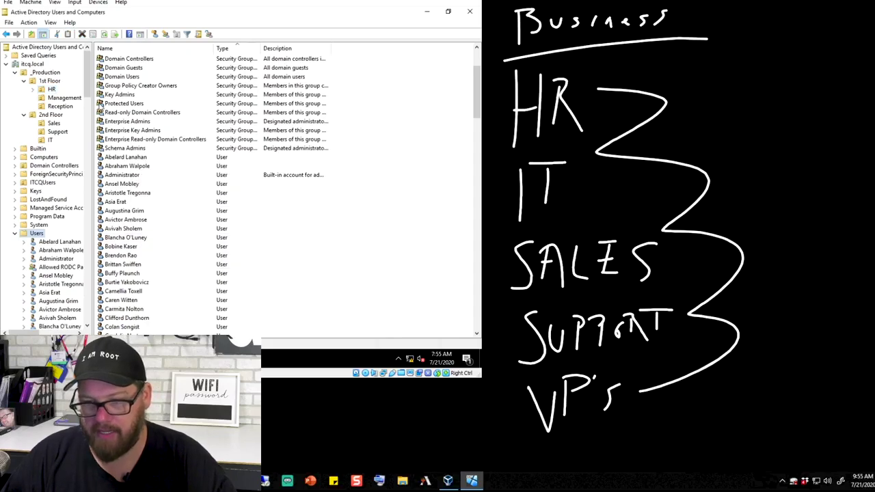
left_click(45, 72)
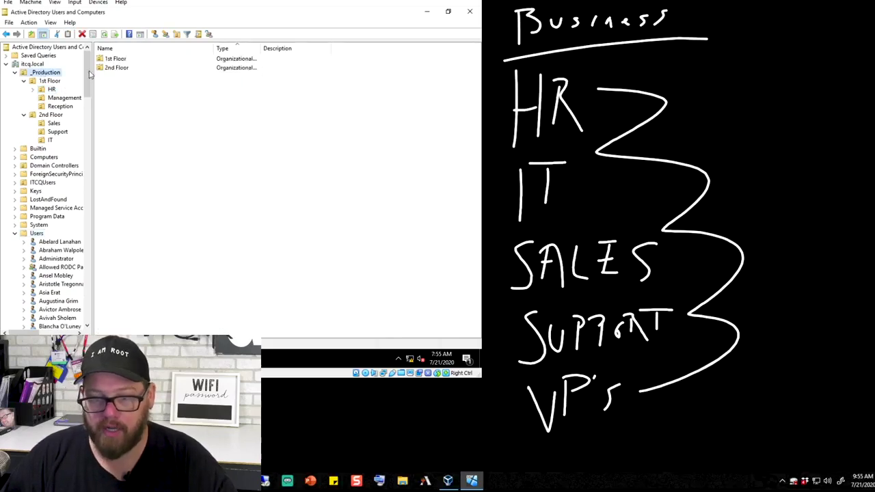
left_click(49, 82)
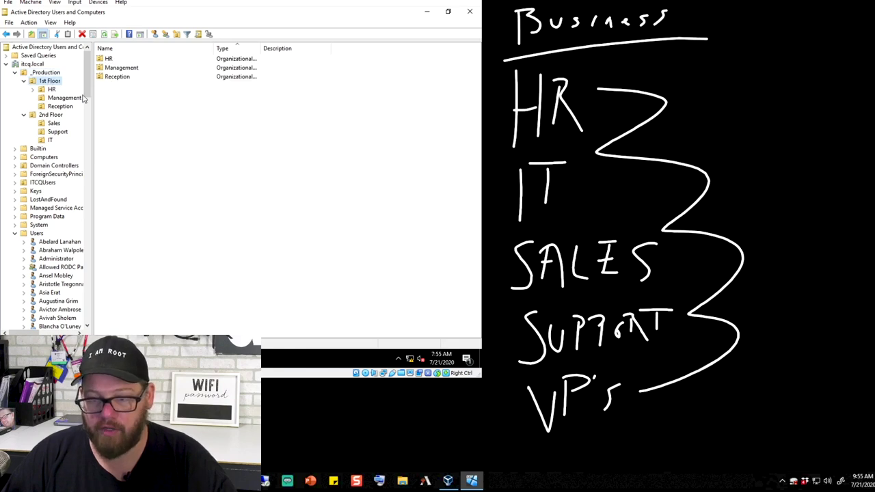
left_click(52, 89)
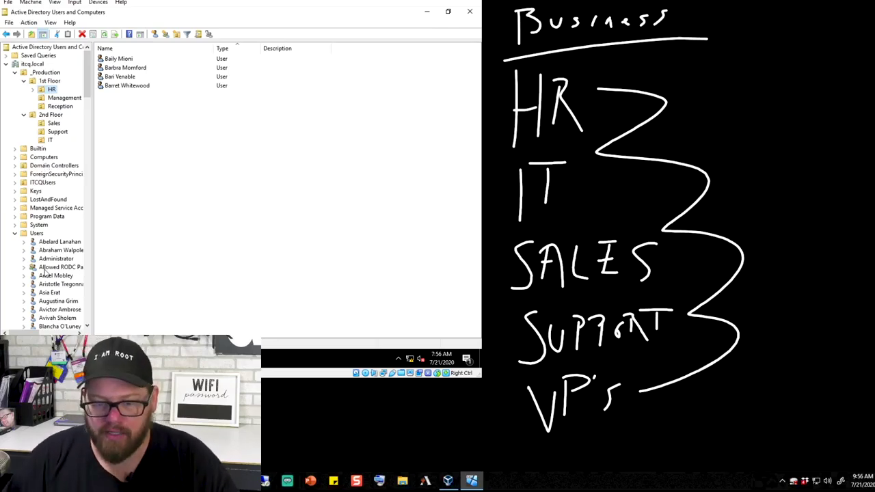
- Select three user accounts in Users and move them into the Management OU
left_click(37, 235)
scroll(140, 224, "down", 6)
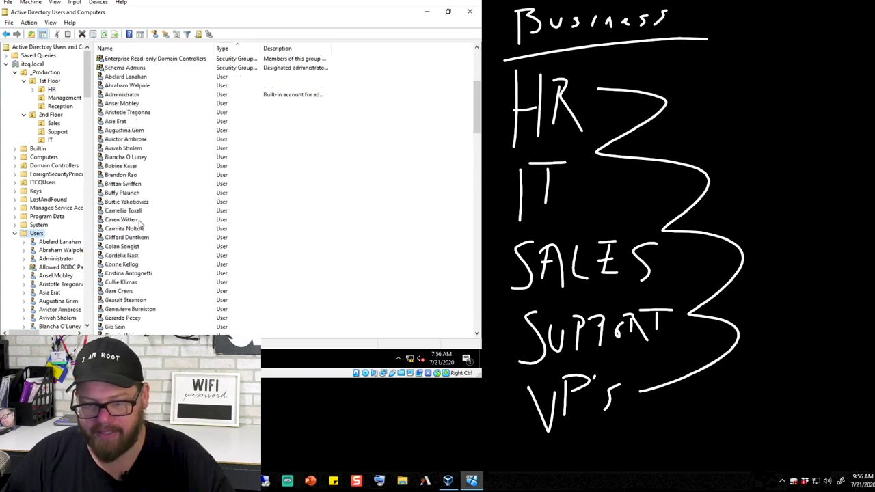
scroll(140, 223, "down", 5)
left_click(121, 238)
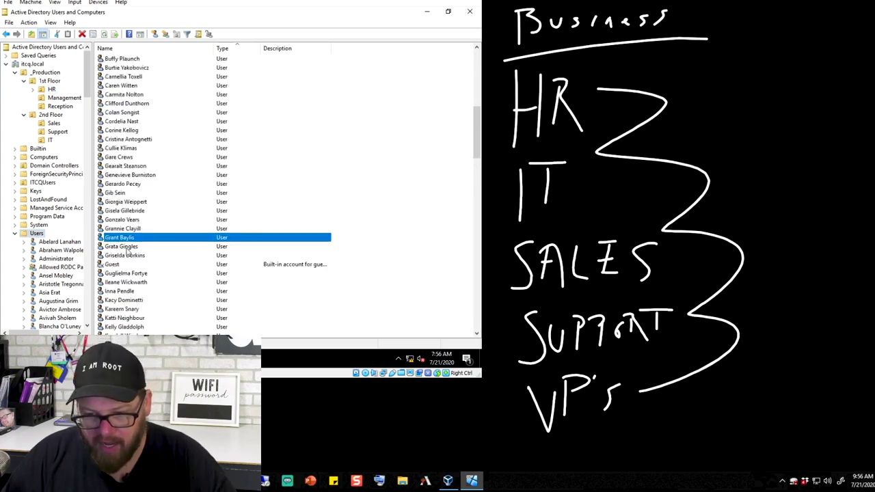
left_click(130, 301, "ctrl")
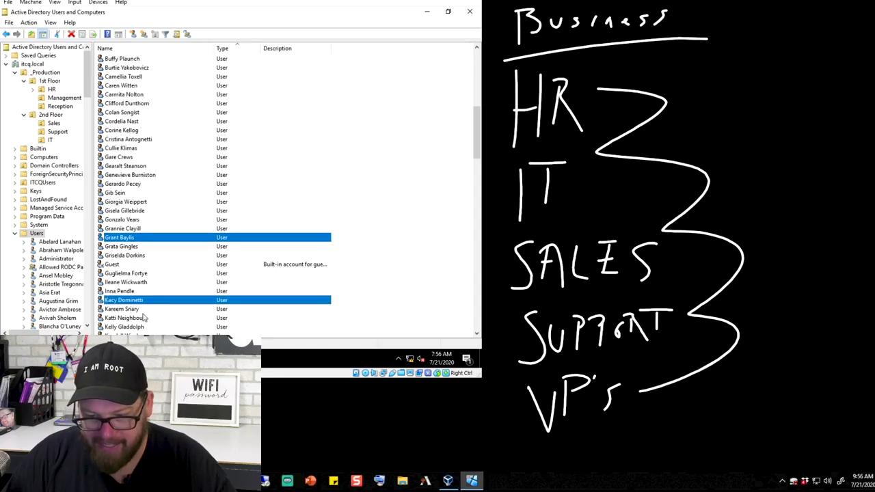
left_click(133, 309, "ctrl")
left_click_drag(137, 306, 63, 97)
left_click(220, 209)
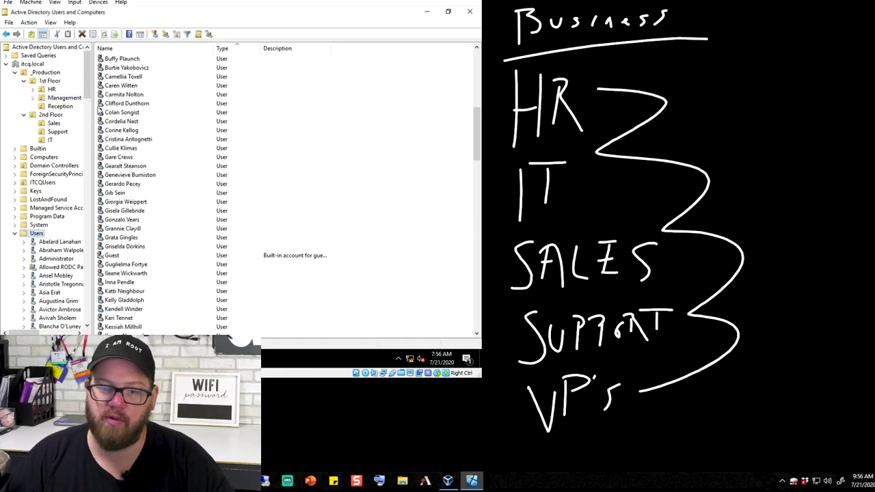
- Check the users now listed in HR and Management
left_click(50, 83)
left_click(51, 90)
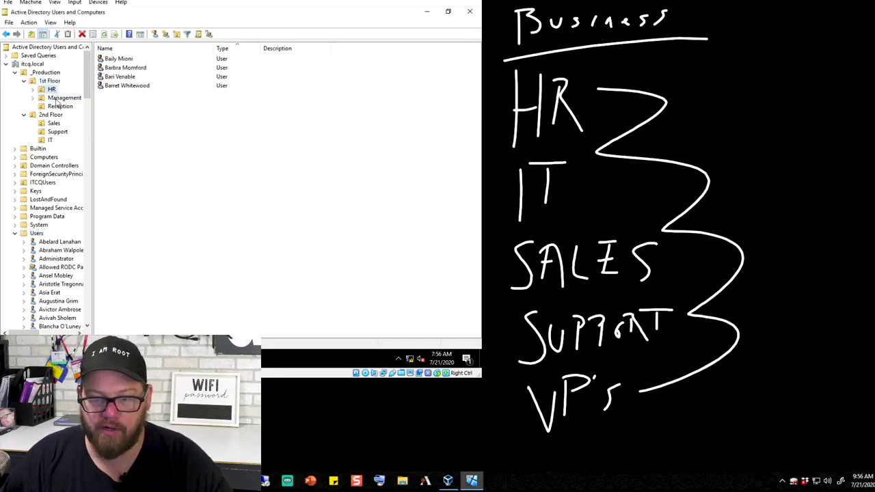
left_click(59, 99)
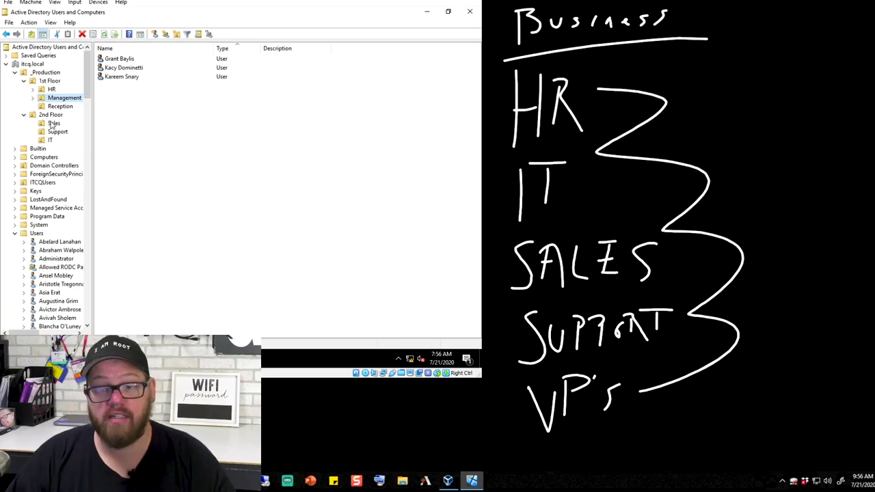
left_click(52, 81)
- Browse _Production and 1st Floor to review the floor and department OUs
left_click(44, 72)
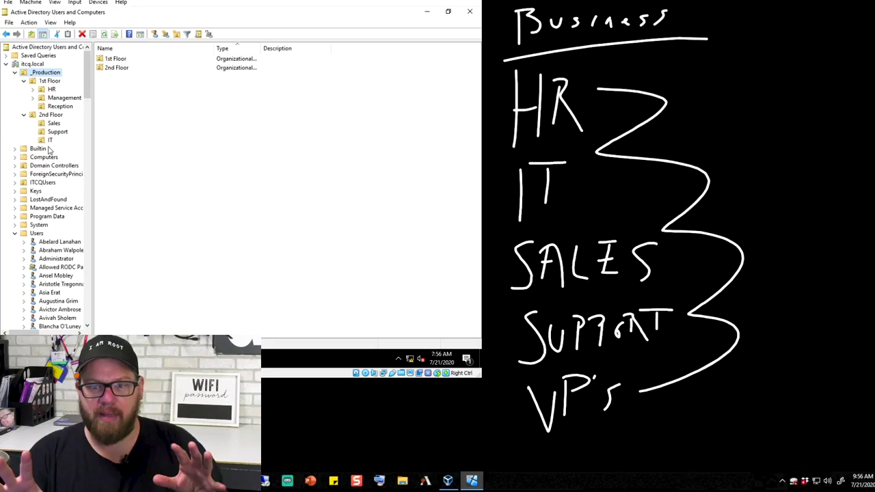
left_click(54, 81)
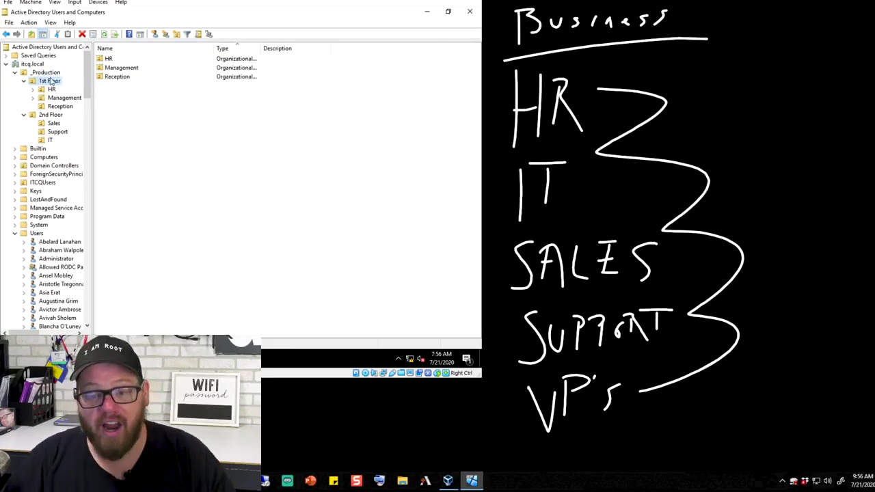
left_click(48, 73)
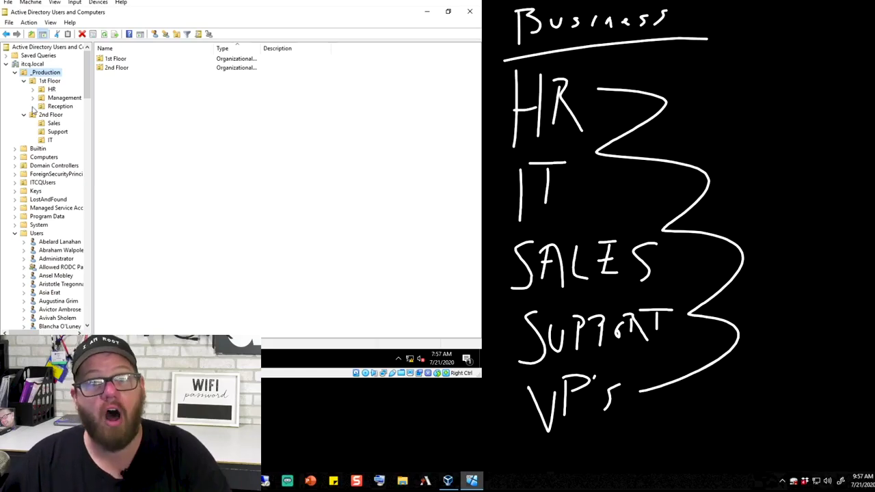
- Open 2nd Floor, then its IT OU, which shows no items
left_click(51, 115)
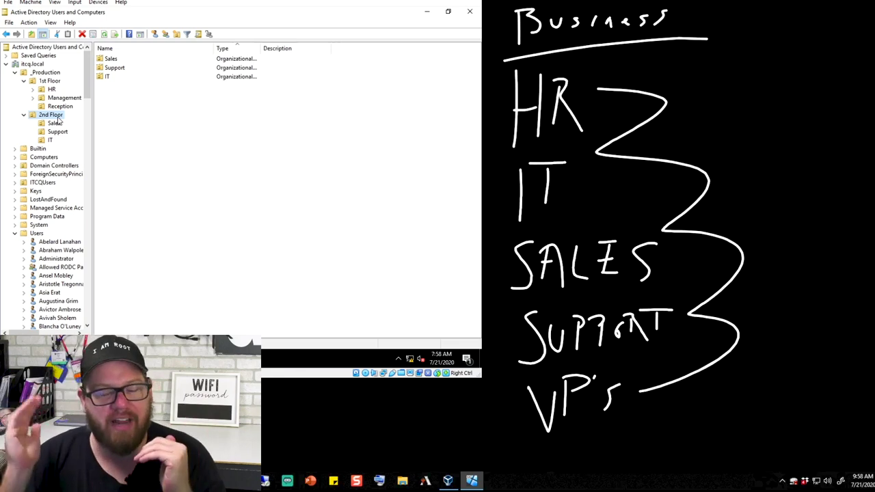
left_click(49, 141)
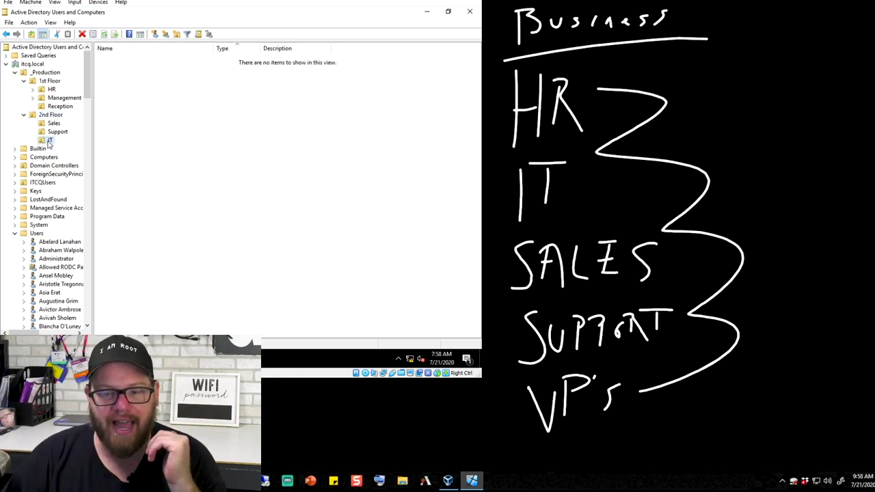